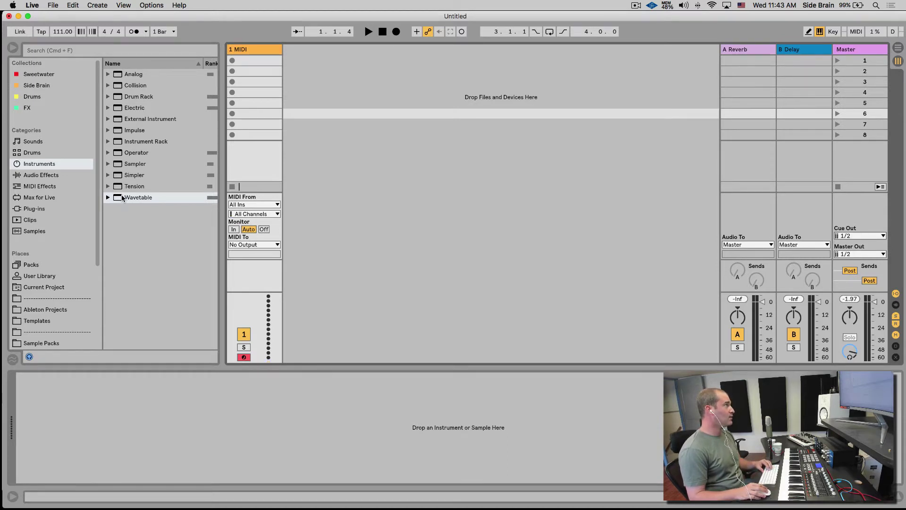
- Drop Wavetable from the Instruments browser onto the MIDI track, then hide the browser
left_click_drag(122, 197, 261, 107)
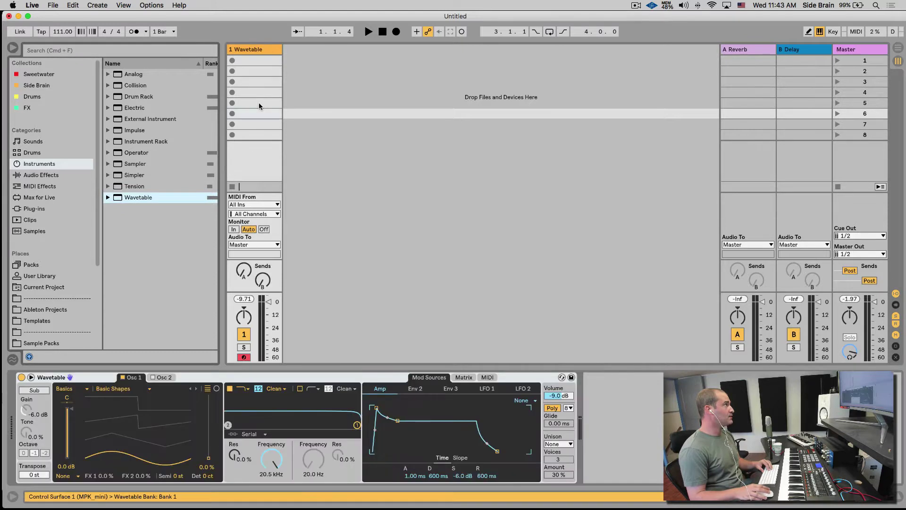
left_click(12, 47)
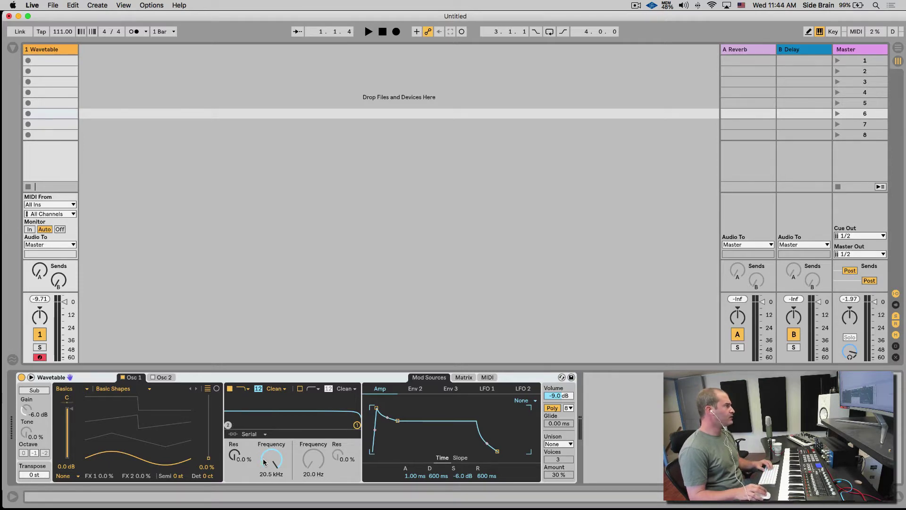
- Expand Wavetable's editor to show both oscillators, envelopes and LFOs, and adjust the splitter
left_click(31, 377)
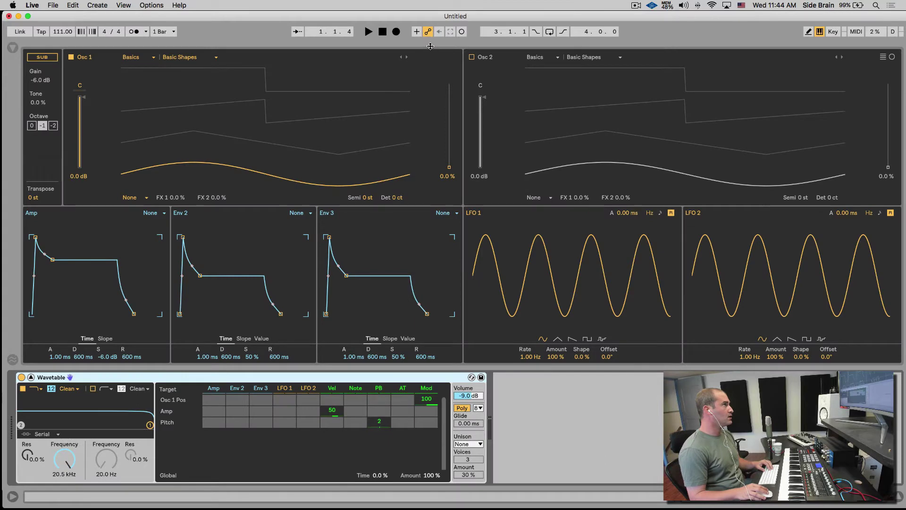
left_click_drag(431, 46, 409, 45)
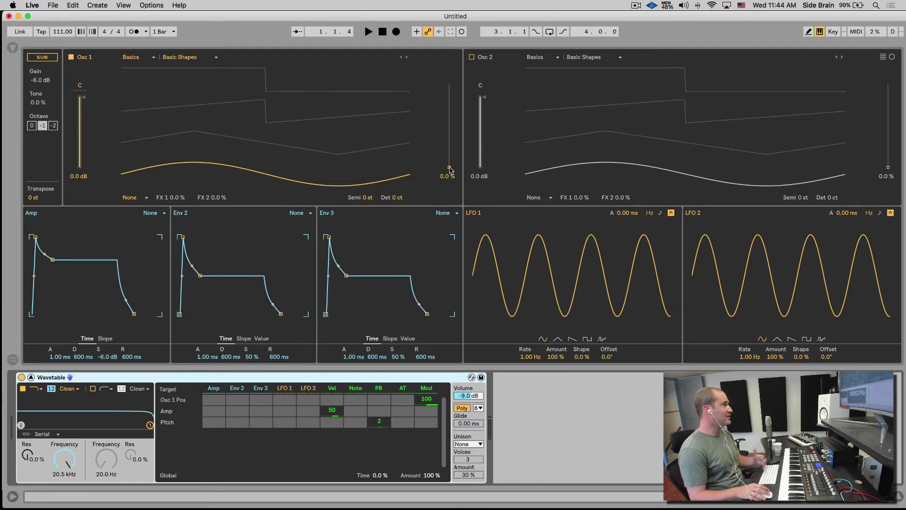
left_click_drag(448, 170, 449, 114)
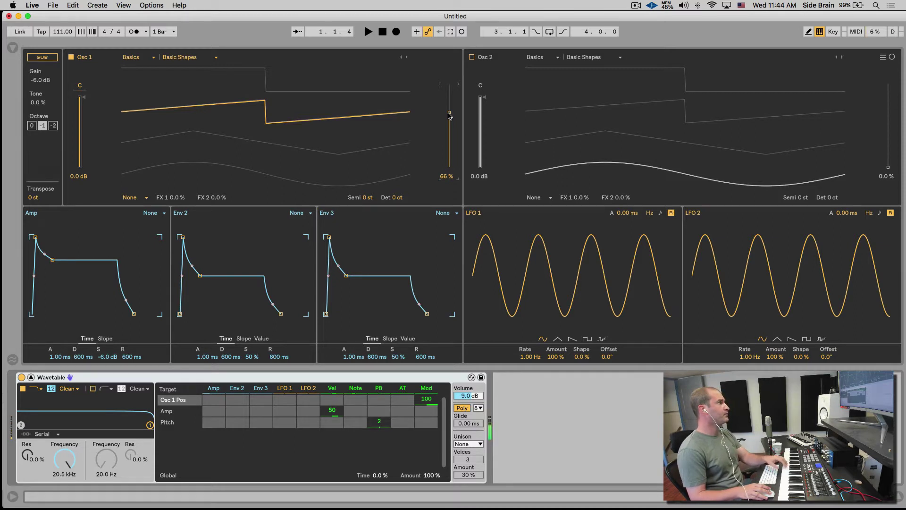
mouse_move(449, 116)
left_mouse_down()
mouse_move(448, 138)
mouse_move(448, 90)
mouse_move(449, 159)
mouse_move(449, 85)
mouse_move(448, 139)
mouse_move(449, 107)
mouse_move(451, 114)
left_mouse_up()
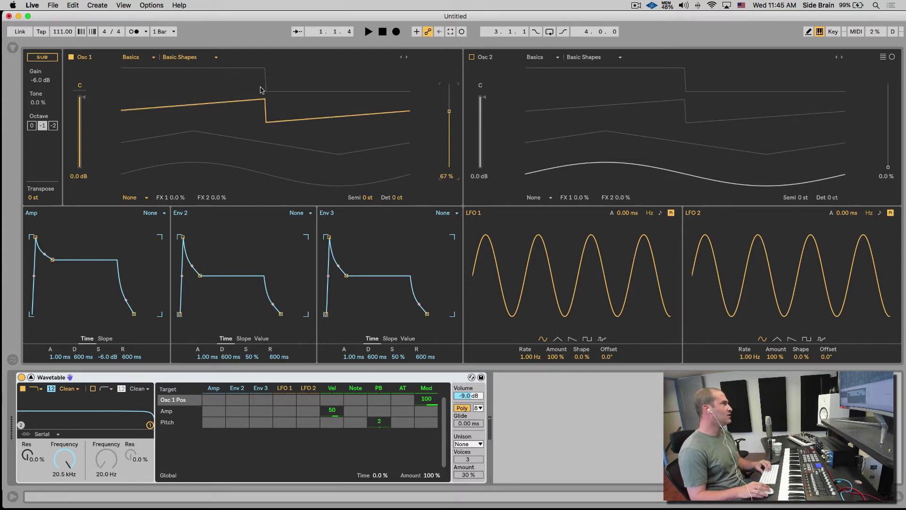
left_click_drag(449, 113, 449, 167)
- Load Beating 3 from Basics into Osc 1 and sweep its position up to 100 %
left_click(179, 58)
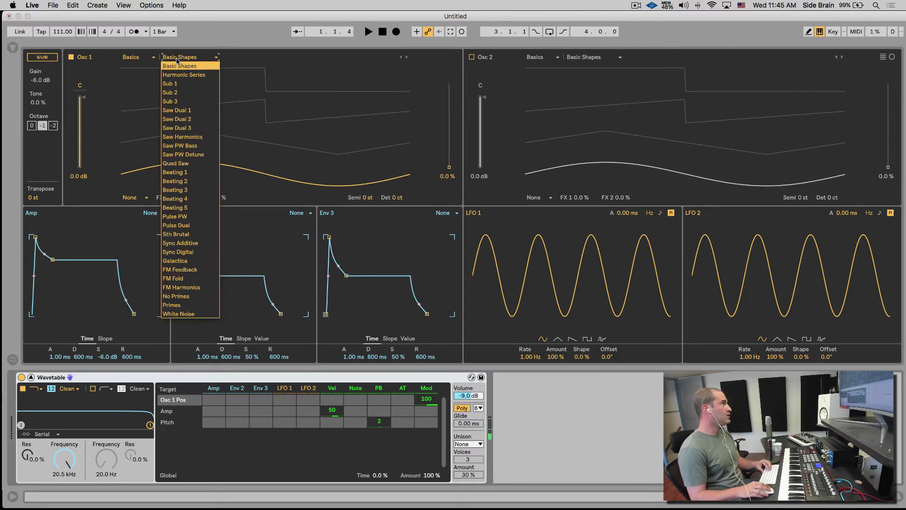
left_click(188, 189)
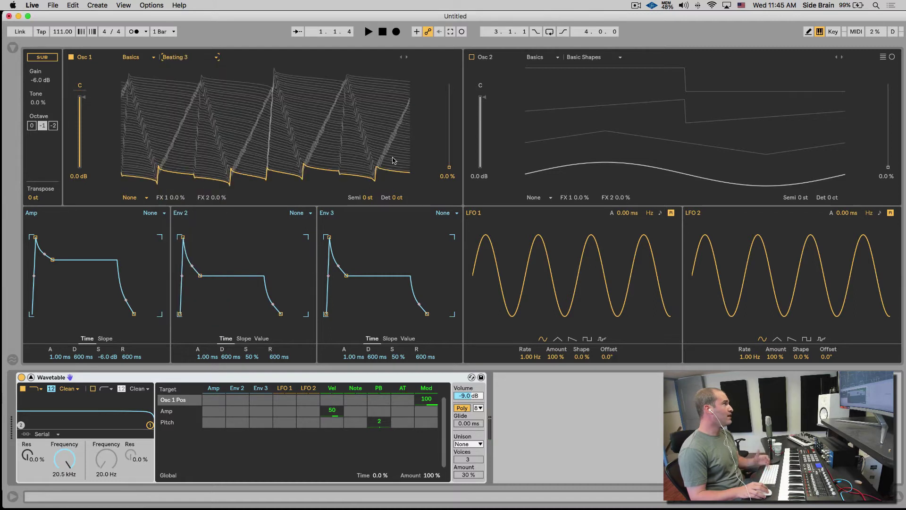
mouse_move(449, 162)
left_mouse_down()
mouse_move(449, 85)
mouse_move(449, 167)
left_mouse_up()
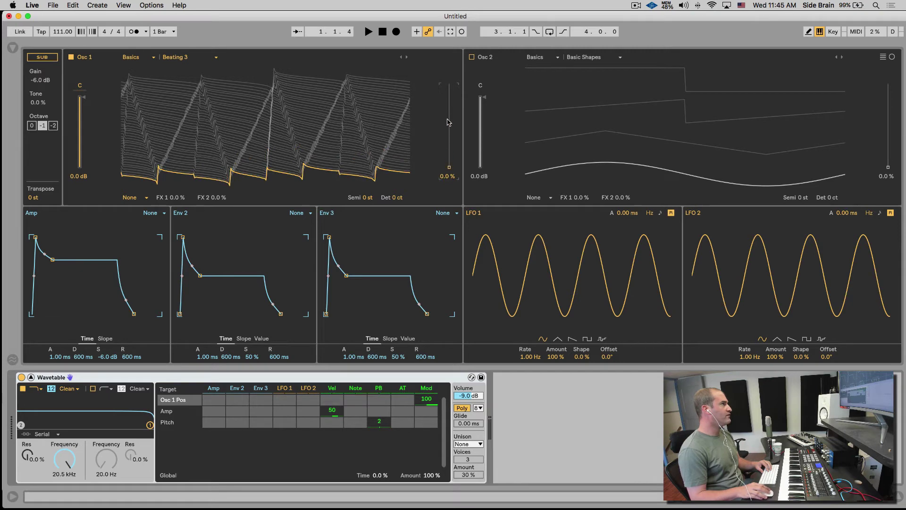
left_click_drag(448, 163, 448, 84)
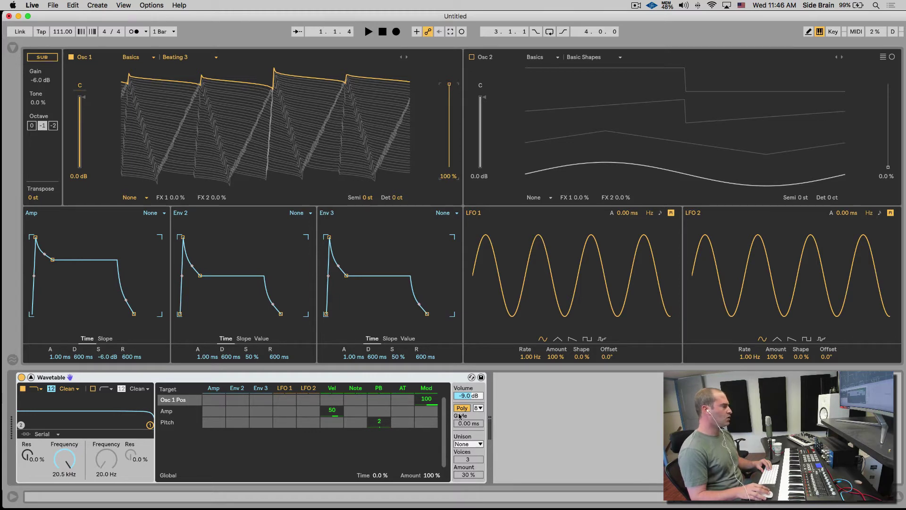
- Select the Wavetable device and return Osc 1 to Basic Shapes at 0 % (sine)
left_click(415, 412)
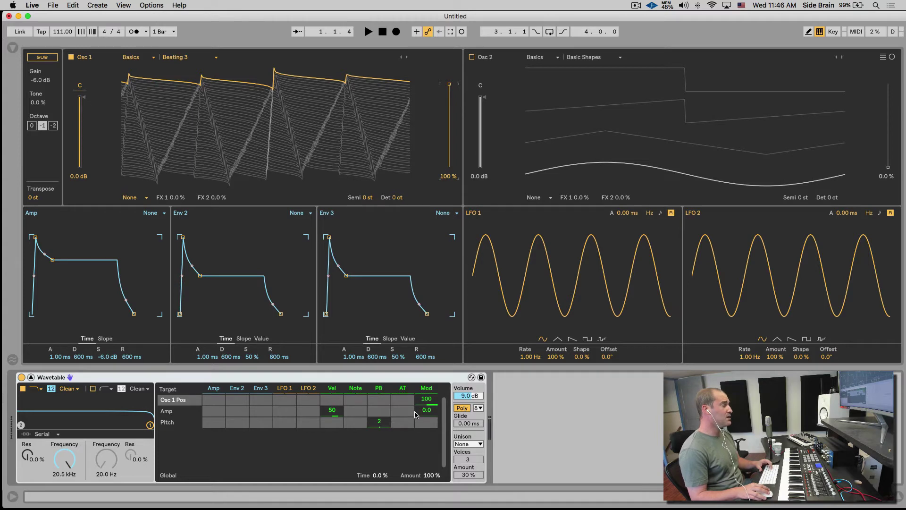
left_click(383, 381)
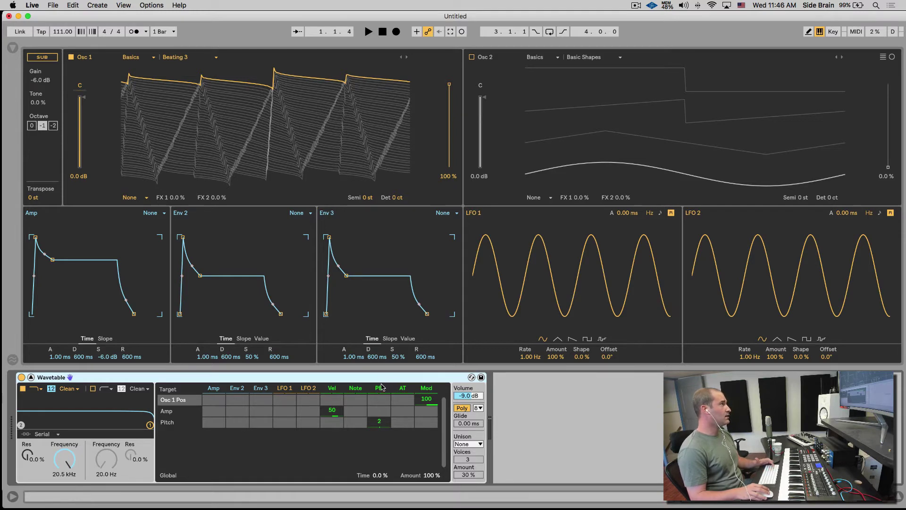
left_click(188, 57)
left_click(189, 66)
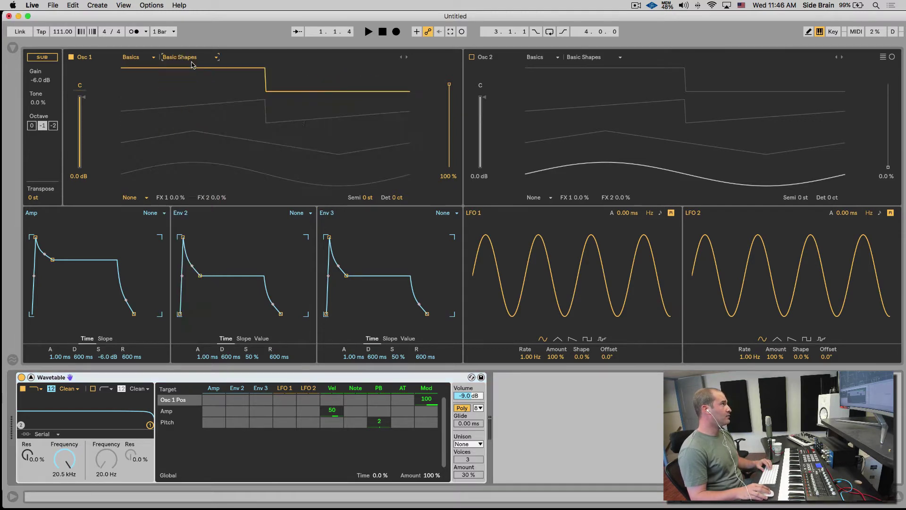
left_click_drag(452, 103, 452, 171)
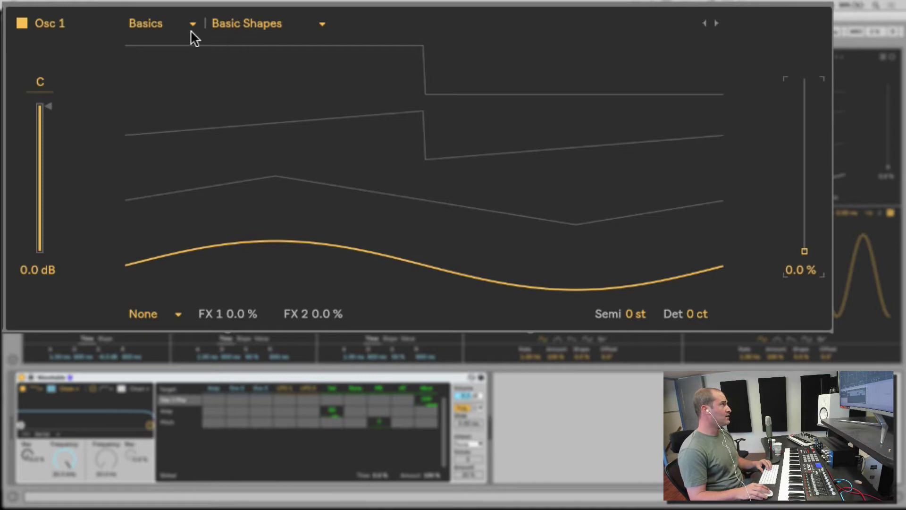
left_click(160, 23)
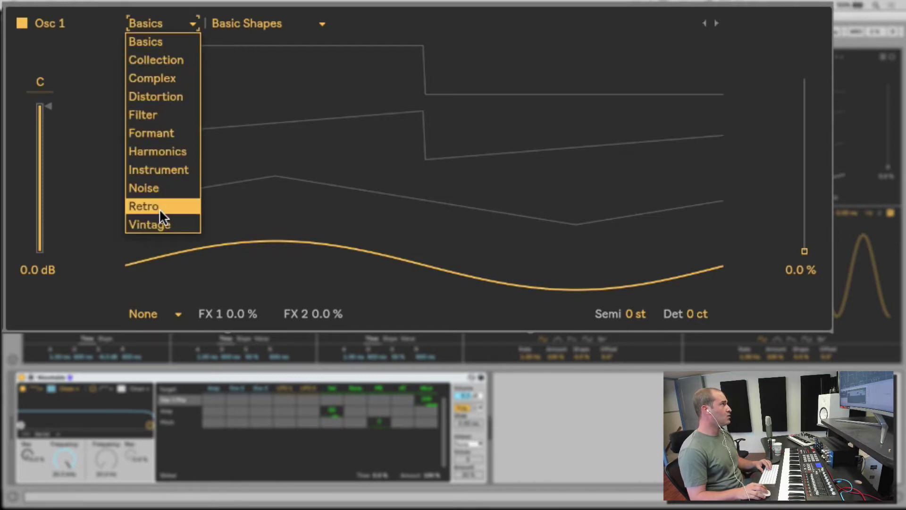
left_click(166, 75)
left_click(245, 21)
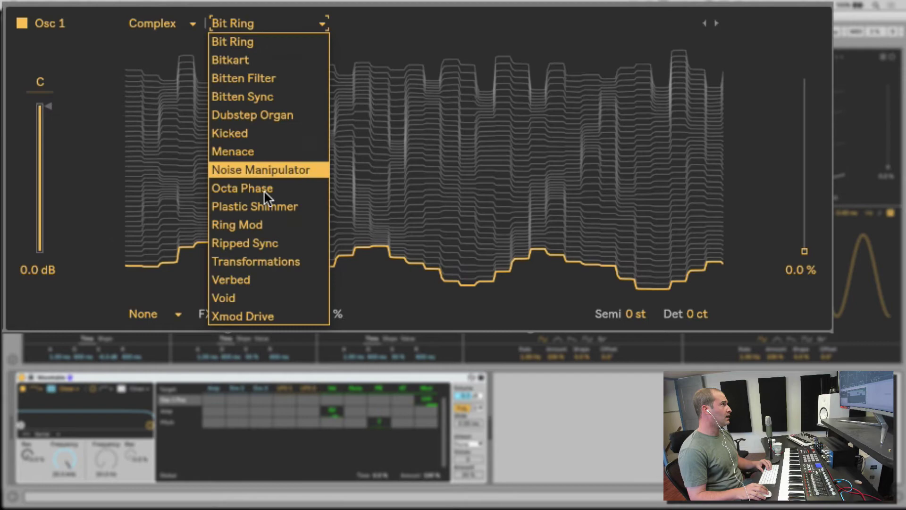
left_click(252, 115)
left_click(244, 21)
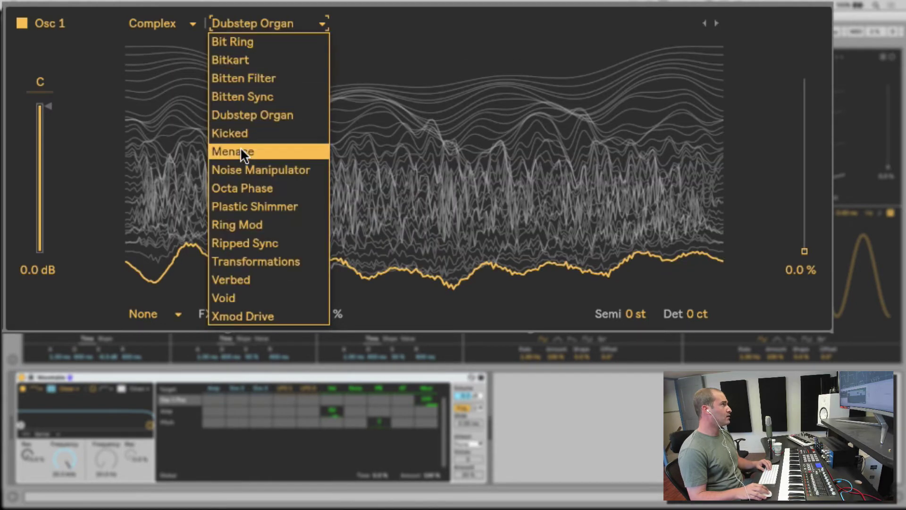
left_click(241, 151)
left_click(717, 23)
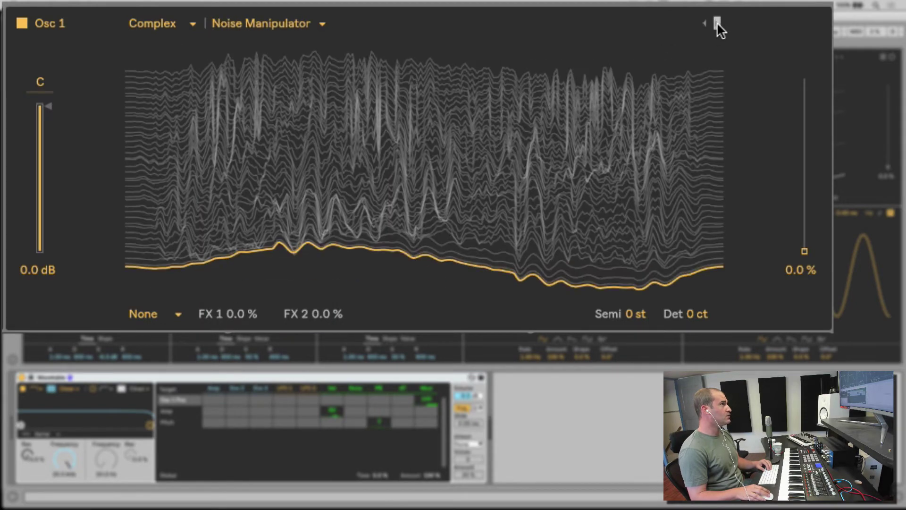
left_click(717, 23)
left_click(717, 23)
left_click(705, 22)
left_click(704, 23)
left_click(716, 23)
left_click(716, 23)
left_click(717, 23)
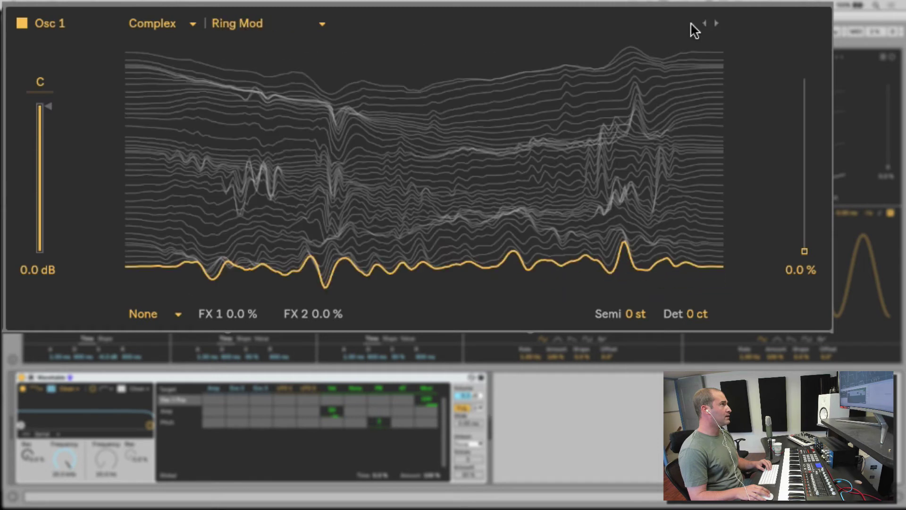
left_click(163, 23)
left_click(194, 41)
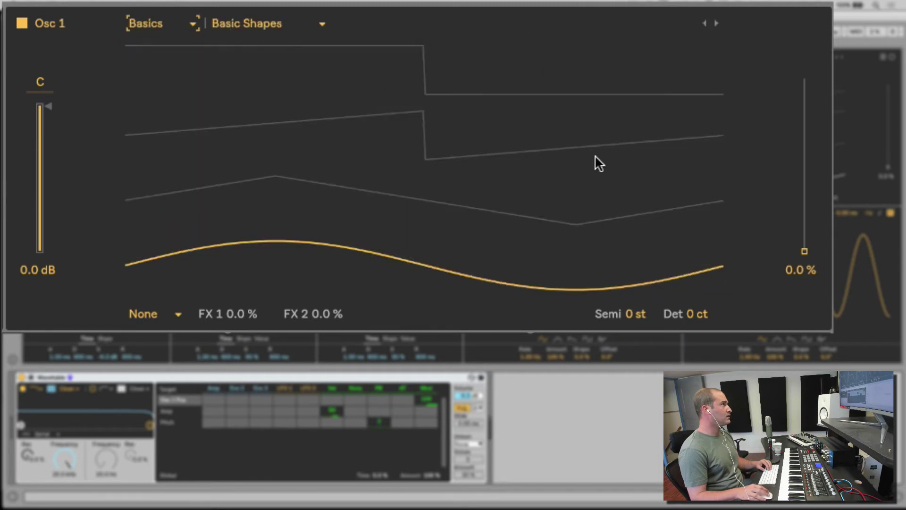
mouse_move(804, 255)
left_mouse_down()
mouse_move(804, 85)
mouse_move(804, 251)
left_mouse_up()
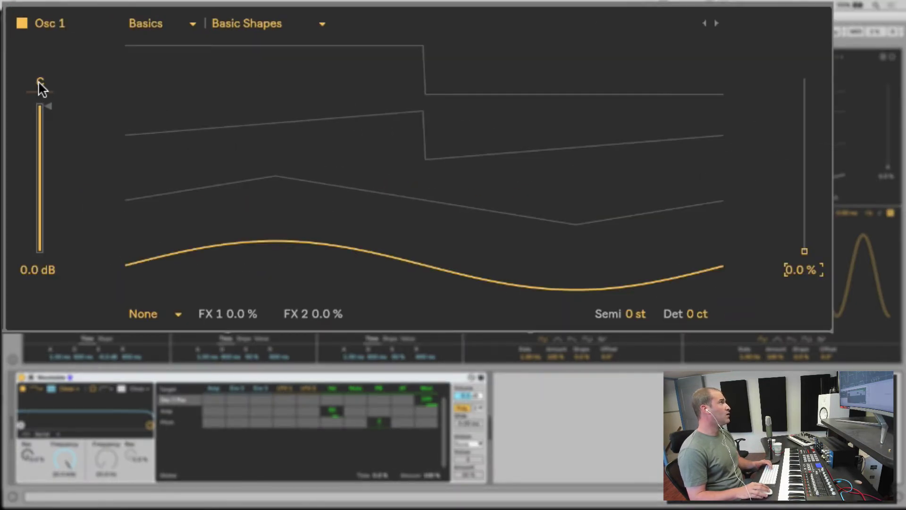
- Pan Osc 1 to 50L and back to centre, sweep its position, and step through Sub 1 to Harmonic Series
left_click_drag(40, 87, 87, 90)
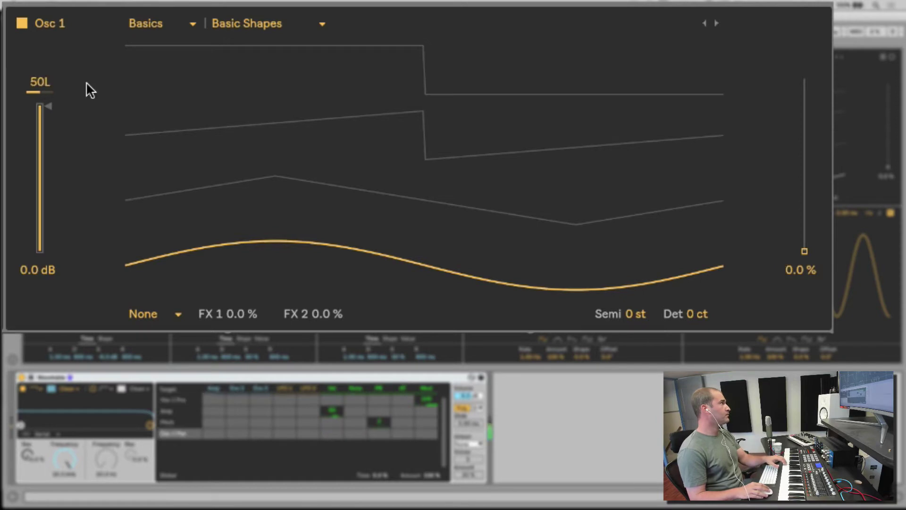
left_click_drag(805, 251, 810, 192)
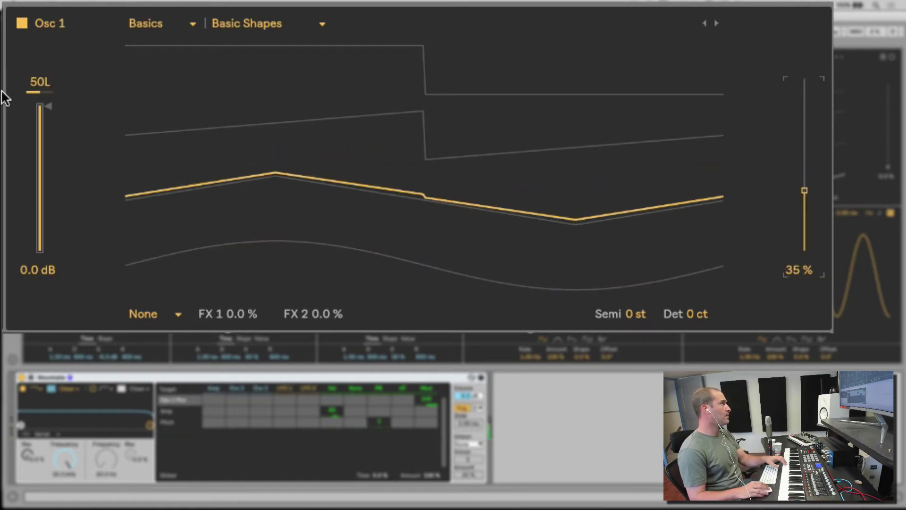
left_click_drag(38, 89, 52, 104)
mouse_move(430, 192)
left_mouse_down()
mouse_move(430, 138)
mouse_move(430, 203)
mouse_move(429, 191)
left_mouse_up()
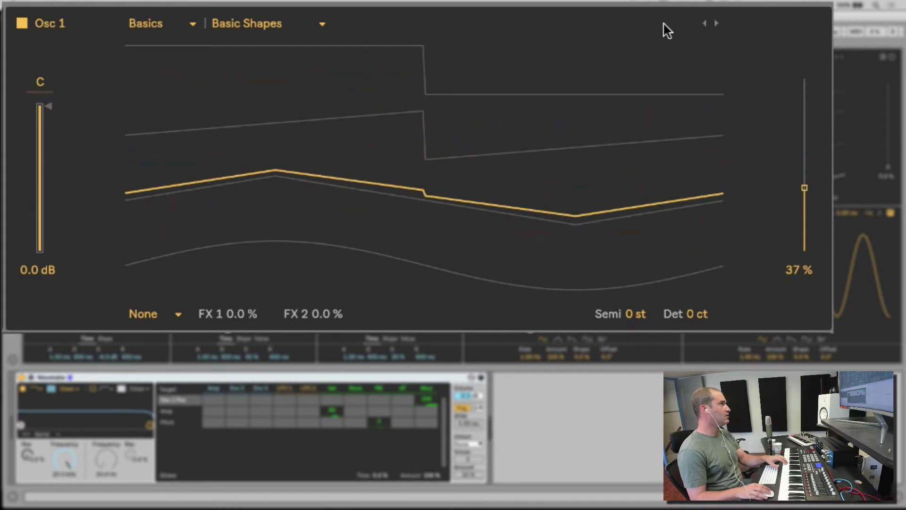
left_click(717, 23)
left_click(704, 23)
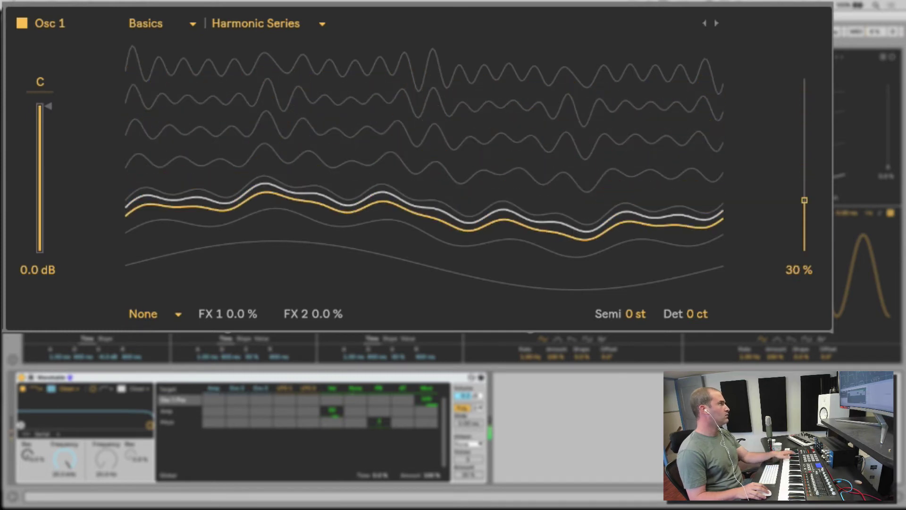
- Set Osc 1's position near 59 % and try detuning it by a few cents
left_click_drag(145, 118, 144, 147)
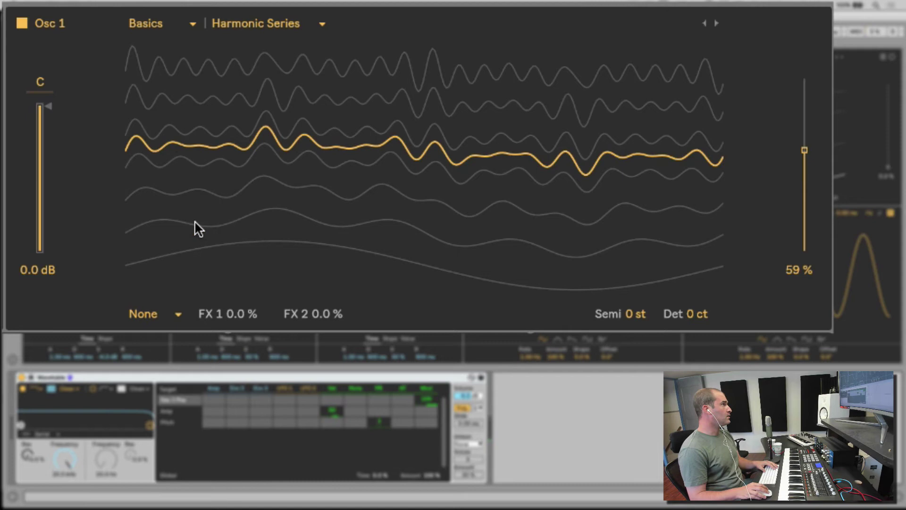
left_click(641, 316)
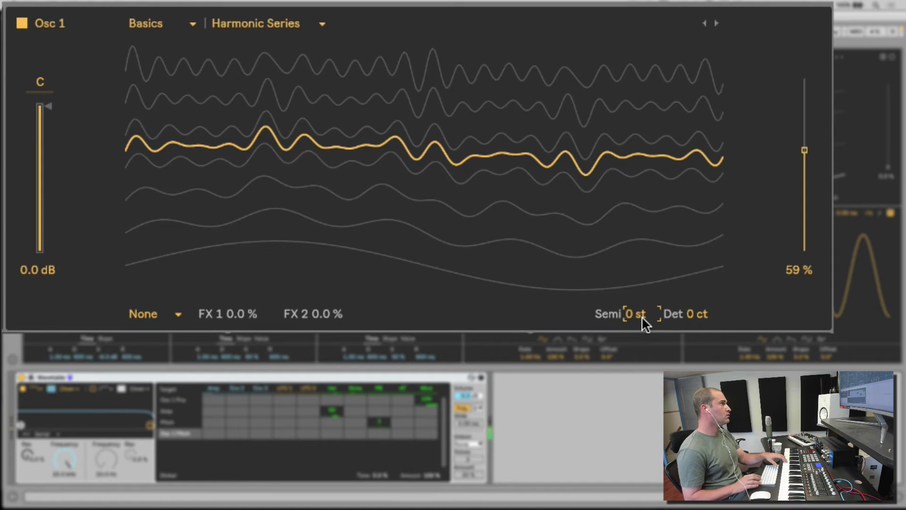
left_click(705, 316)
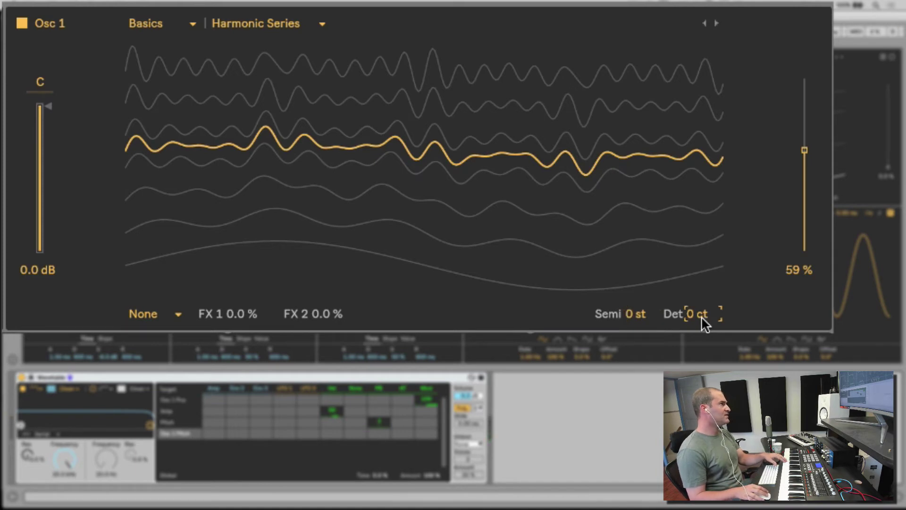
left_click_drag(704, 316, 703, 340)
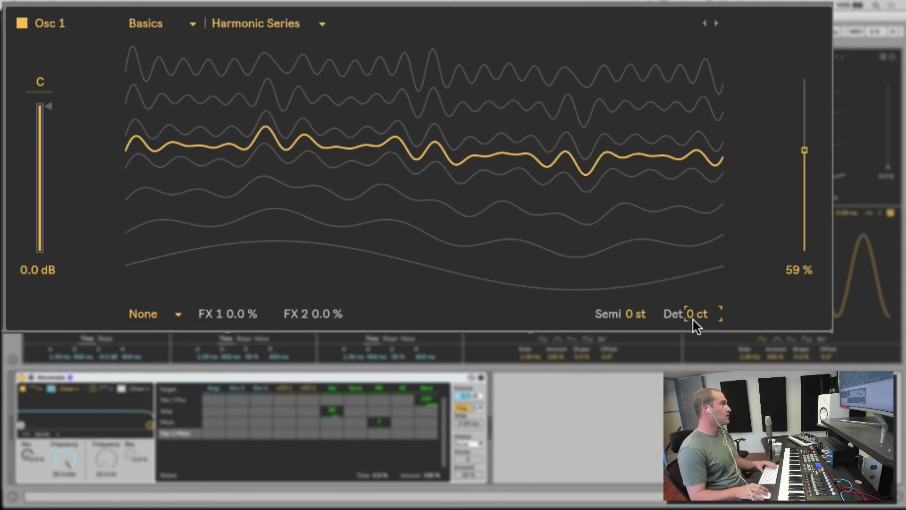
- Load the Saw Harmonics wavetable into Osc 1 and set its position to 78 %
left_click(298, 24)
left_click(279, 191)
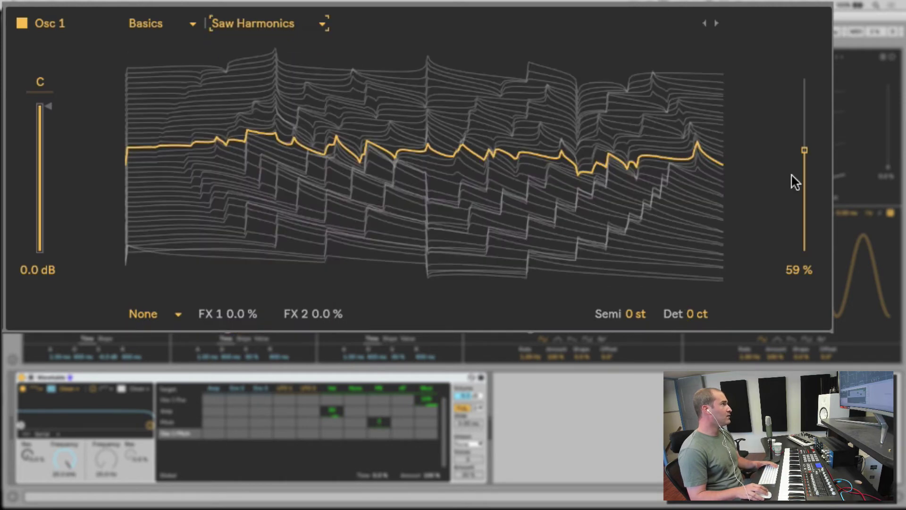
left_click_drag(792, 174, 805, 79)
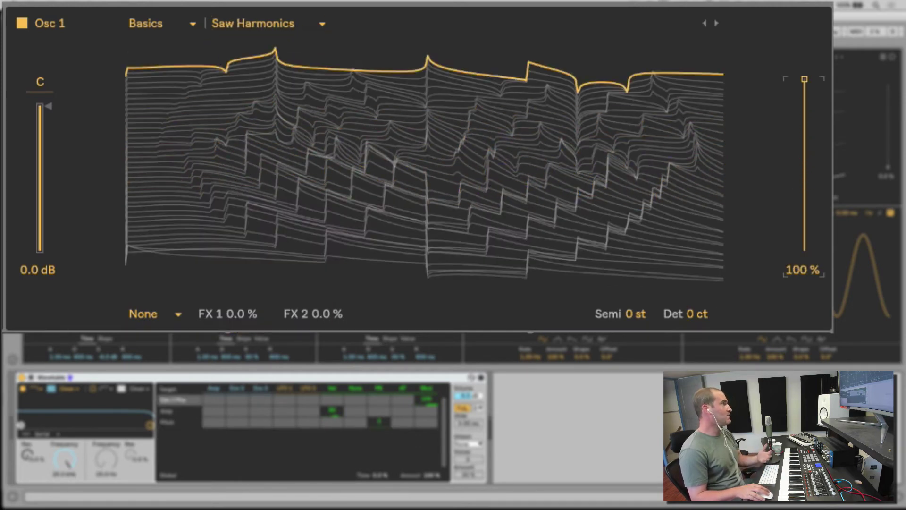
left_click_drag(542, 236, 543, 274)
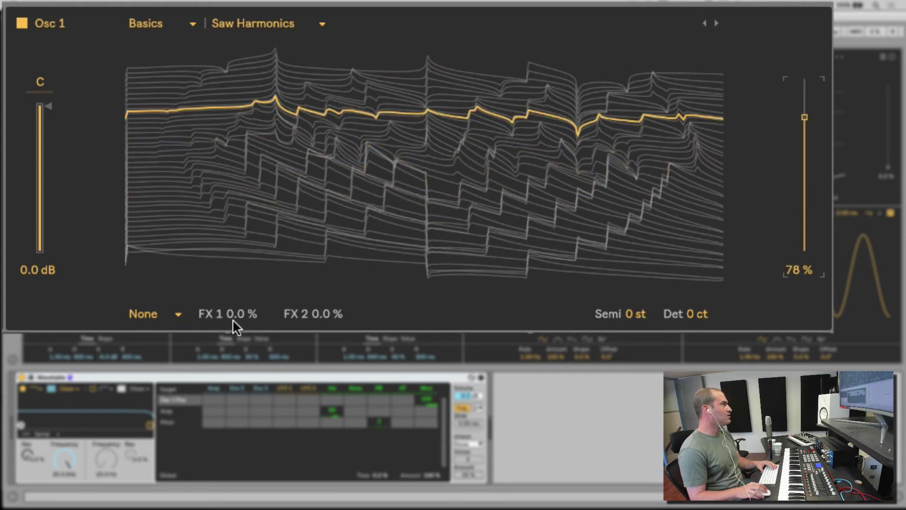
- Choose Fm as Osc 1's oscillator effect and switch its wavetable back to Basic Shapes
left_click(169, 317)
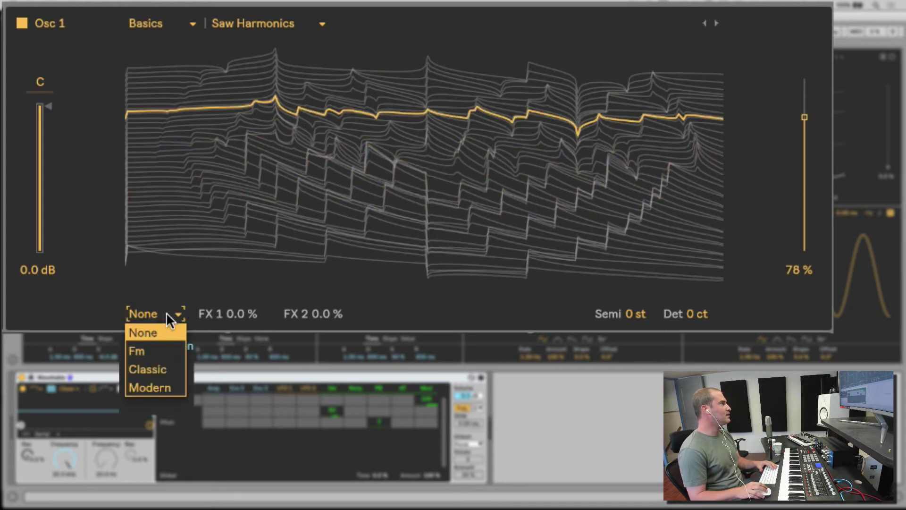
left_click(160, 352)
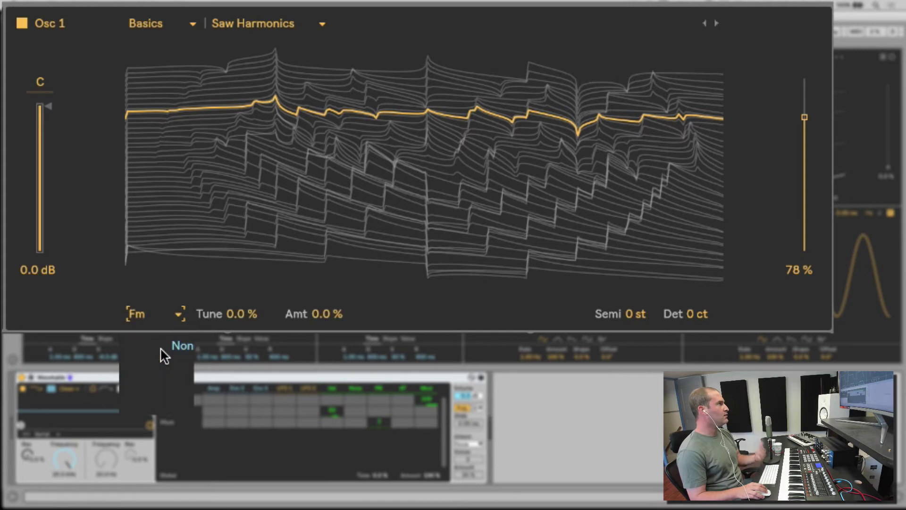
left_click(241, 18)
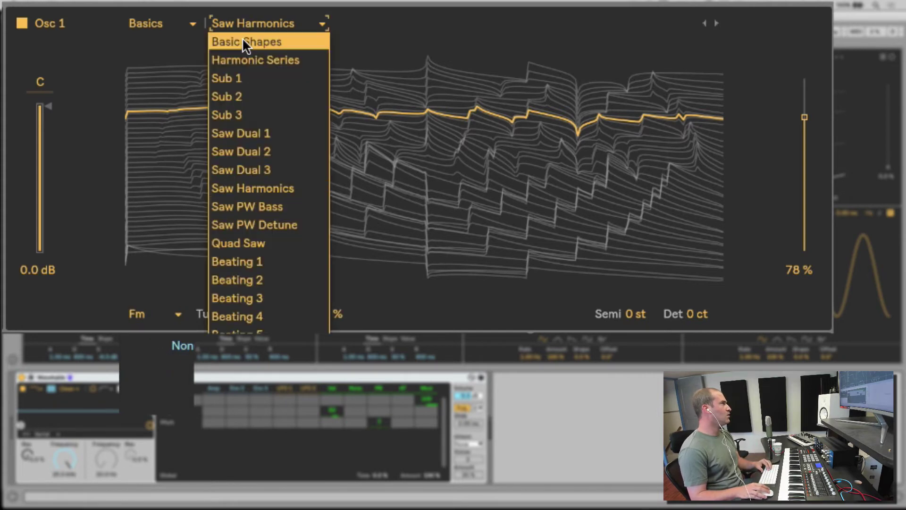
left_click(242, 38)
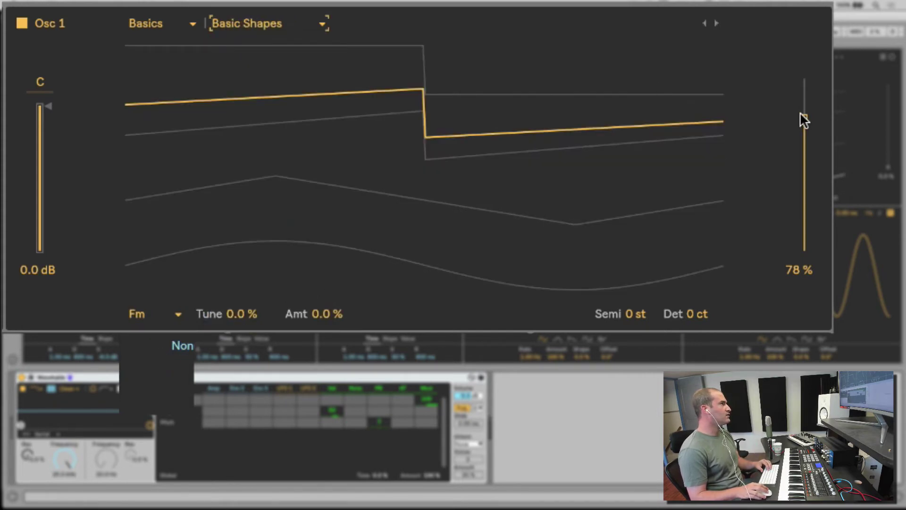
- Lower Osc 1's position to 67 %, reset Fm Tune to 0 % and raise Fm Amt to 100 %
left_click_drag(801, 115, 801, 137)
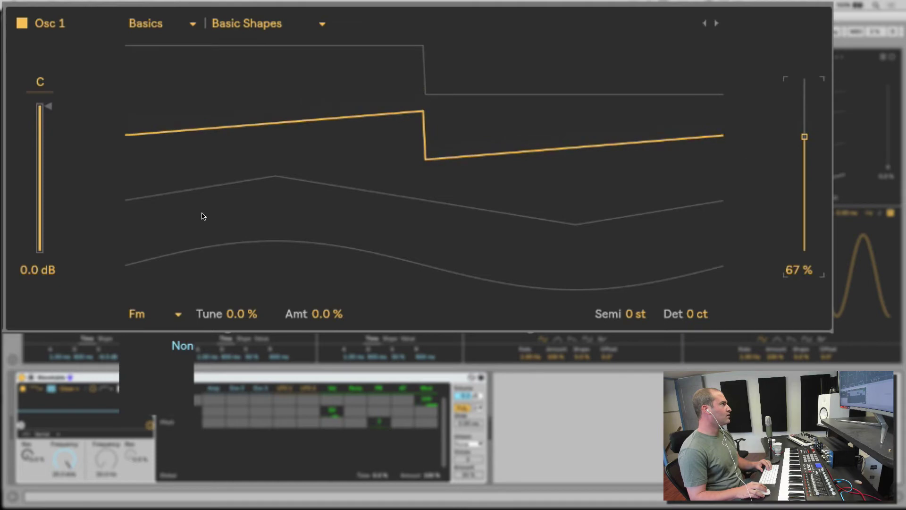
left_click(133, 316)
left_click(160, 350)
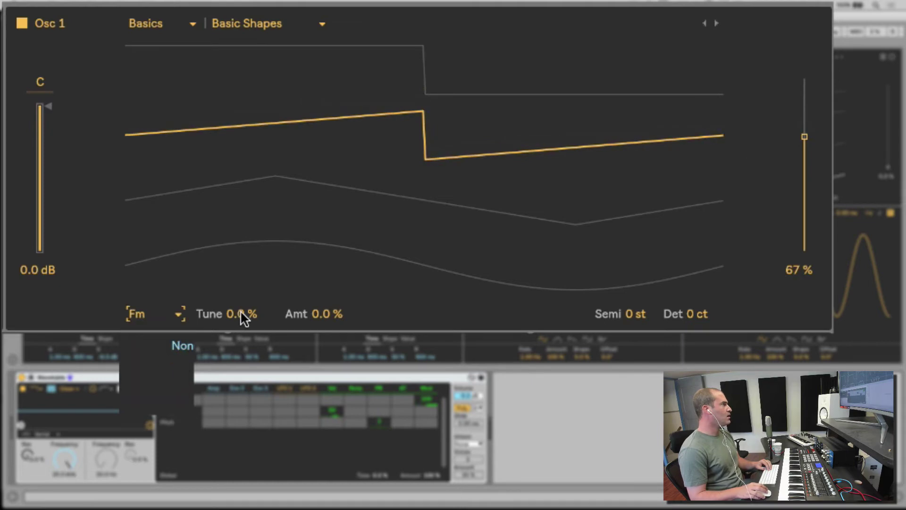
left_click_drag(240, 311, 241, 313)
key("Delete")
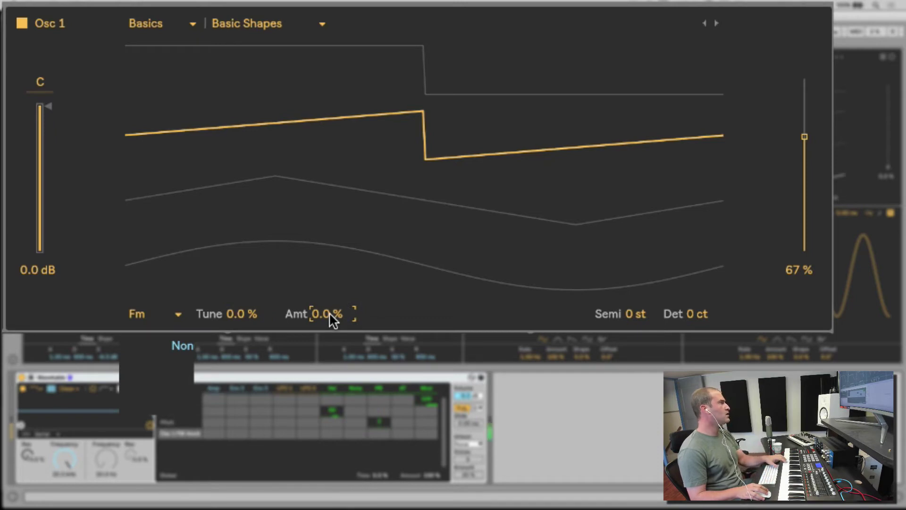
left_click_drag(330, 312, 329, 233)
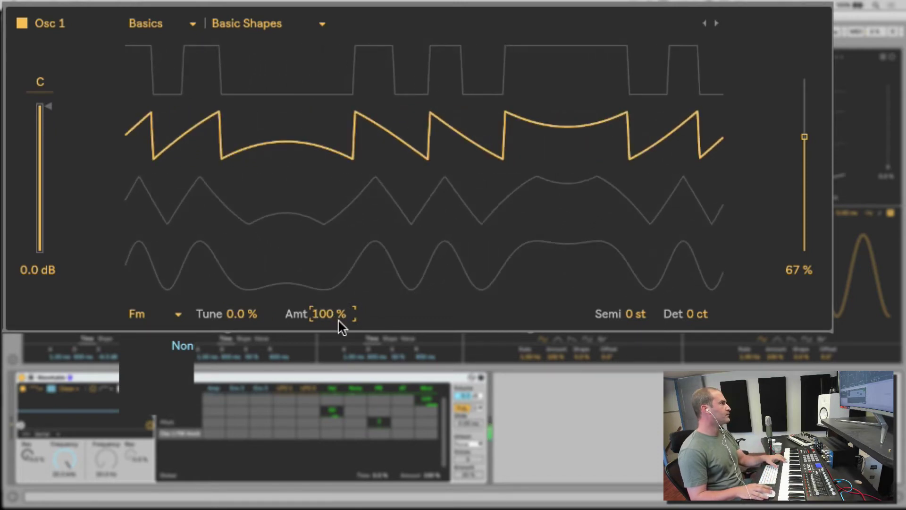
- Sweep Fm Tune from -100 % to 0 %, then enter 50 % and 100 %, keeping Amt at 100 %
left_click(249, 317)
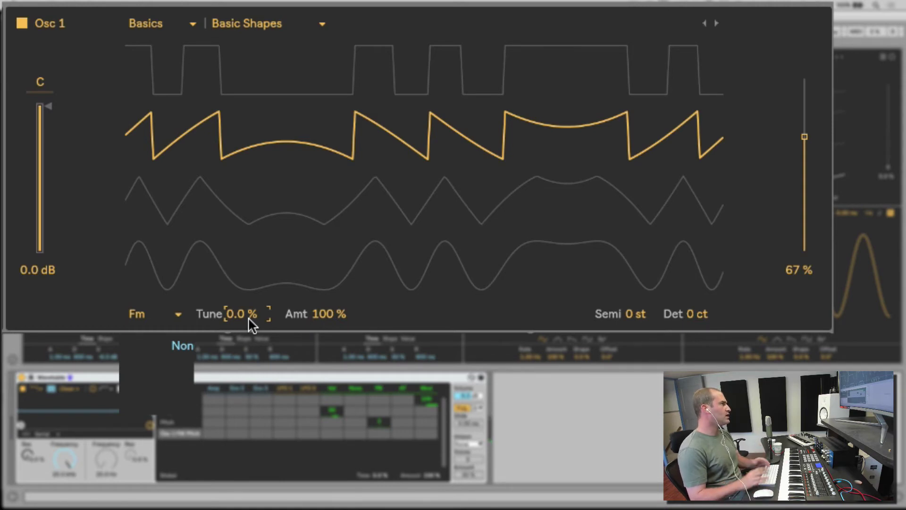
left_click_drag(251, 312, 251, 359)
left_click_drag(253, 313, 248, 313)
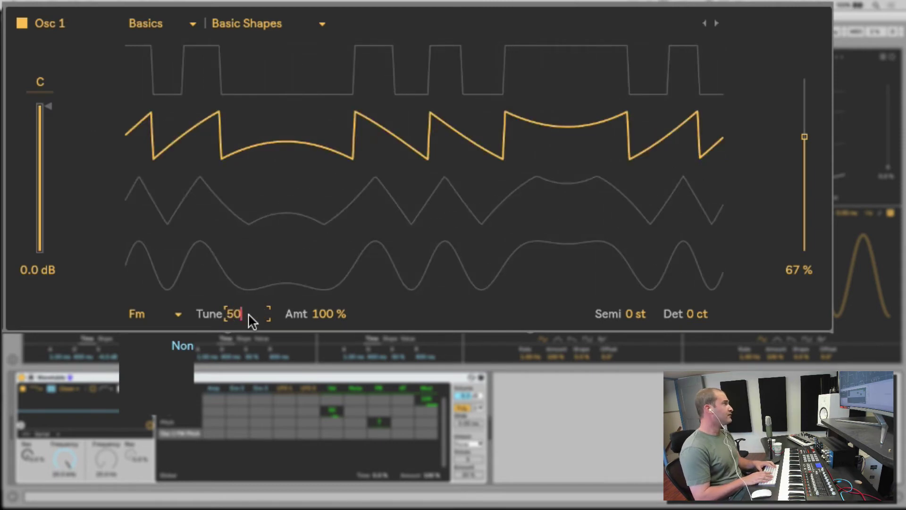
type("50")
key("Return")
mouse_move(289, 322)
left_mouse_down()
mouse_move(289, 369)
mouse_move(289, 321)
left_mouse_up()
left_click_drag(228, 313, 236, 315)
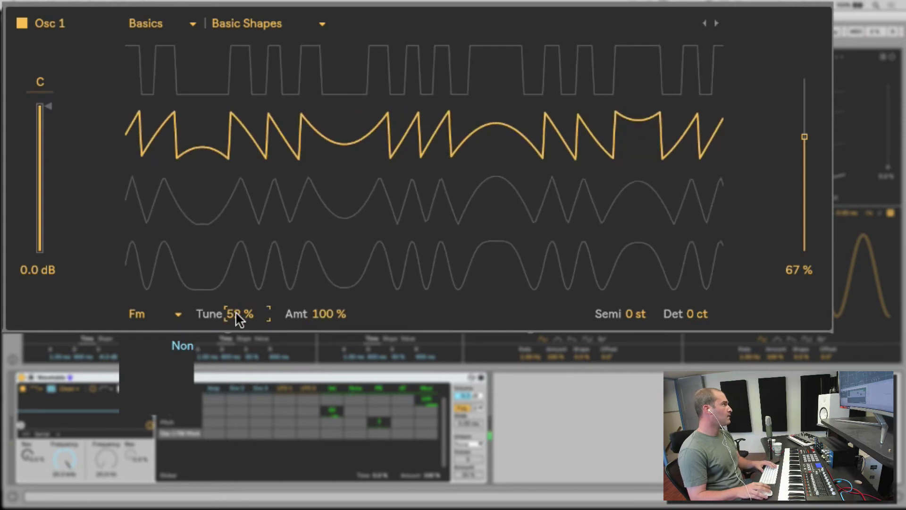
type("100")
key("Return")
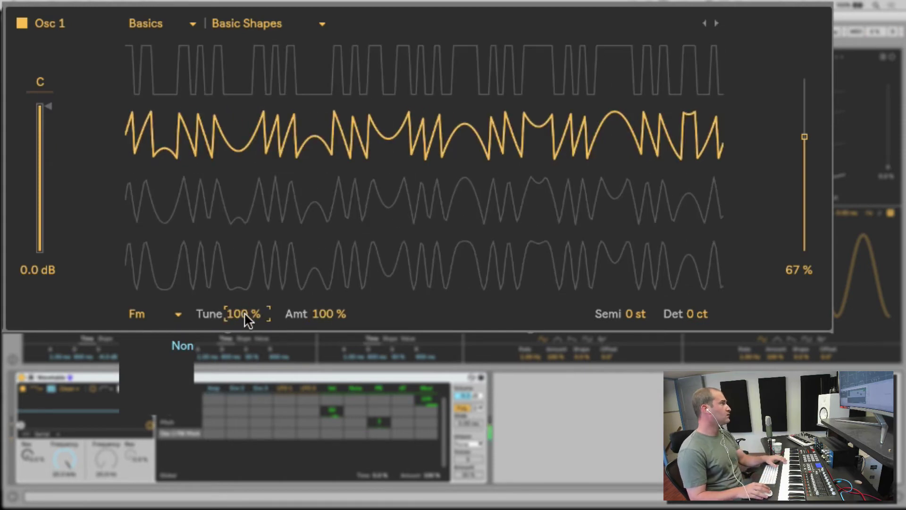
- Enter Fm Tune -50 % and keep sweeping, finishing at Amt 97 % and Tune near 36 %
left_click_drag(248, 310, 248, 371)
type("-50")
key("Return")
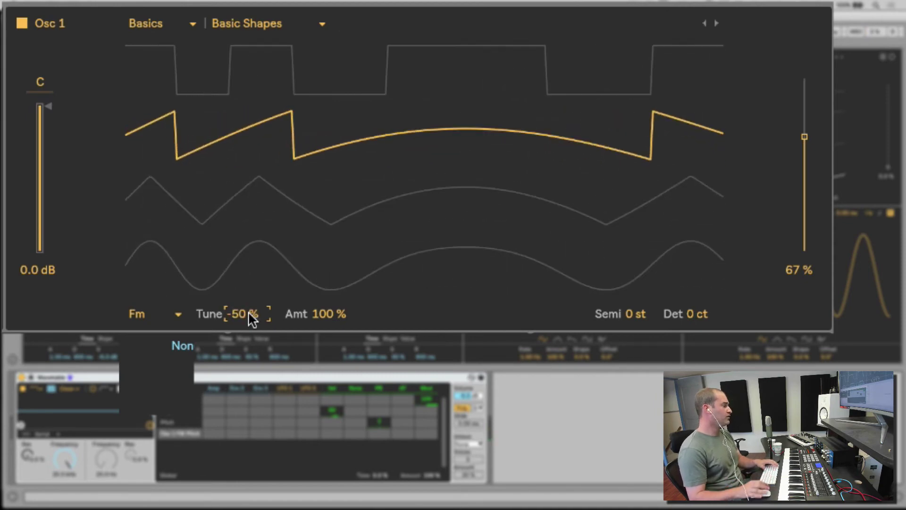
mouse_move(336, 315)
left_mouse_down()
mouse_move(336, 343)
mouse_move(336, 316)
left_mouse_up()
left_click_drag(251, 316, 251, 339)
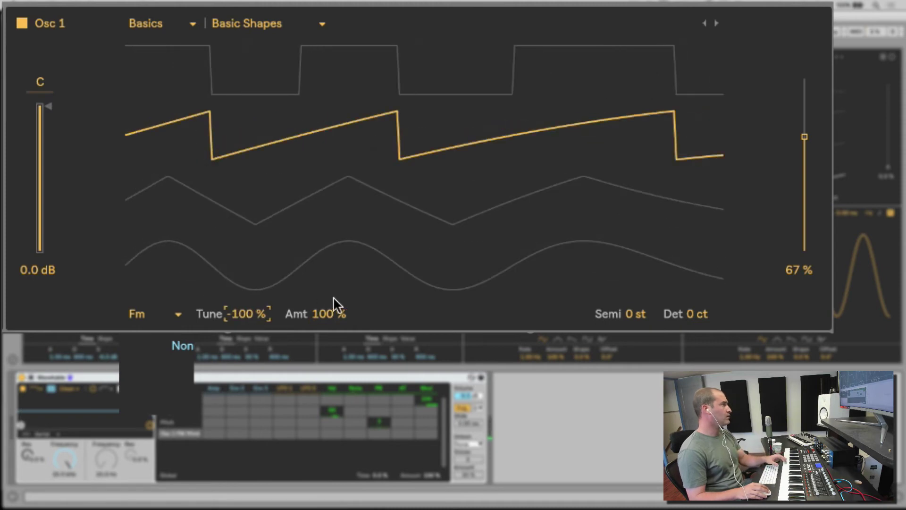
mouse_move(335, 314)
left_mouse_down()
mouse_move(335, 352)
mouse_move(335, 315)
left_mouse_up()
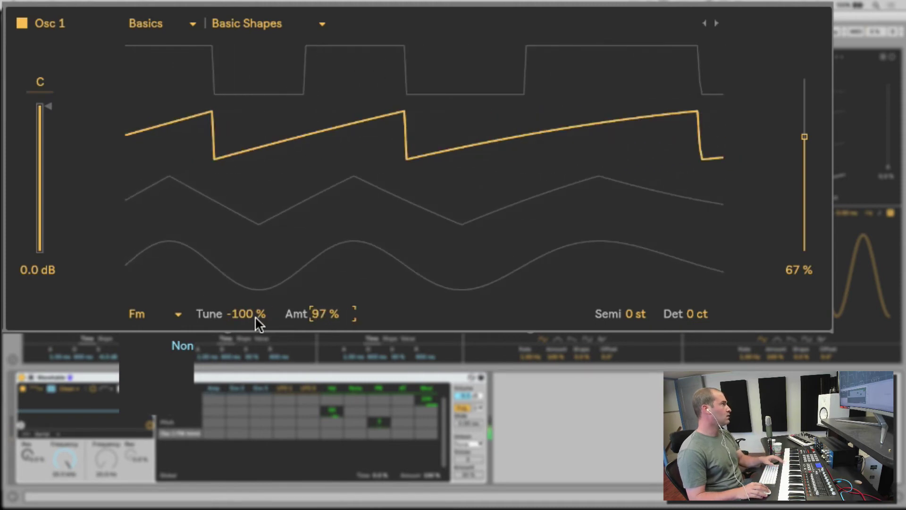
mouse_move(255, 316)
left_mouse_down()
mouse_move(255, 238)
mouse_move(252, 316)
mouse_move(252, 306)
left_mouse_up()
left_click(178, 315)
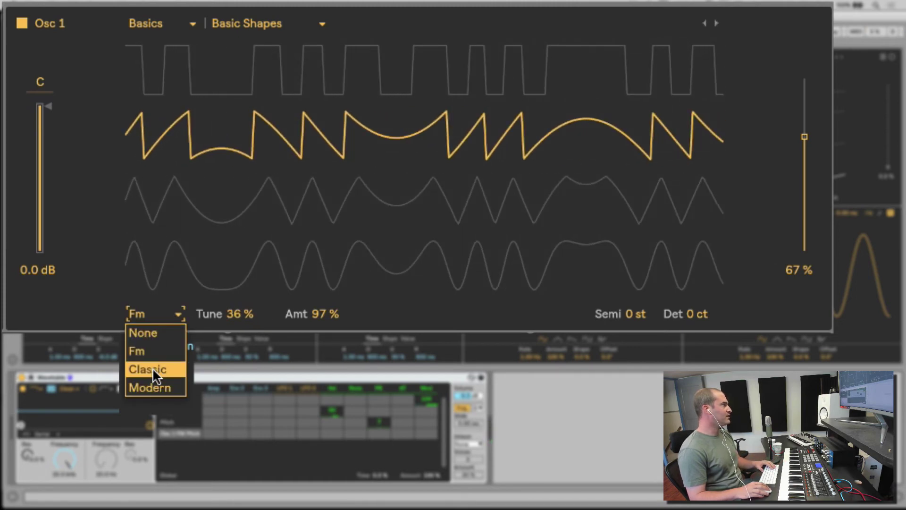
left_click(160, 369)
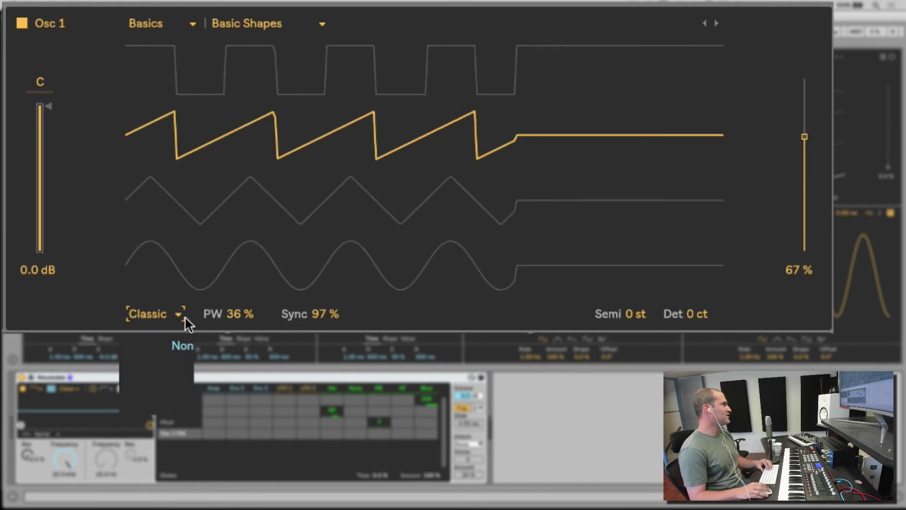
double_click(238, 314)
double_click(321, 313)
left_click(181, 316)
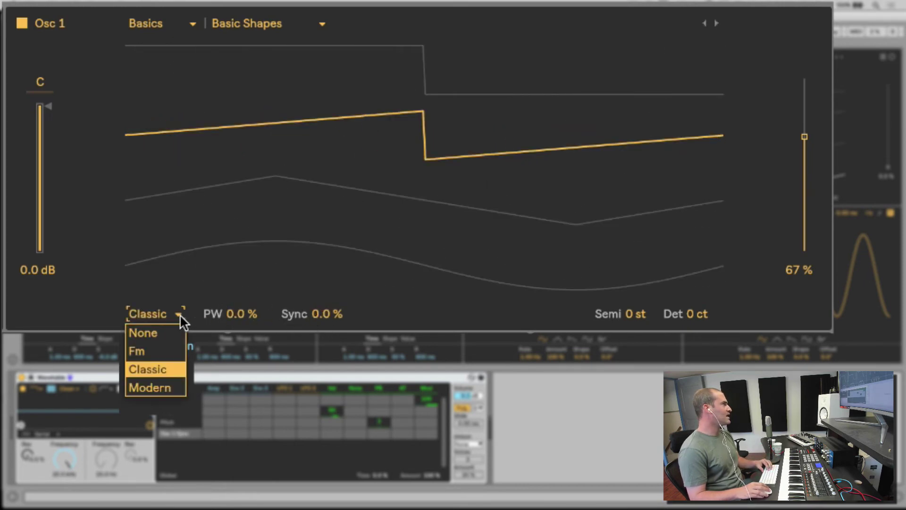
left_click(182, 316)
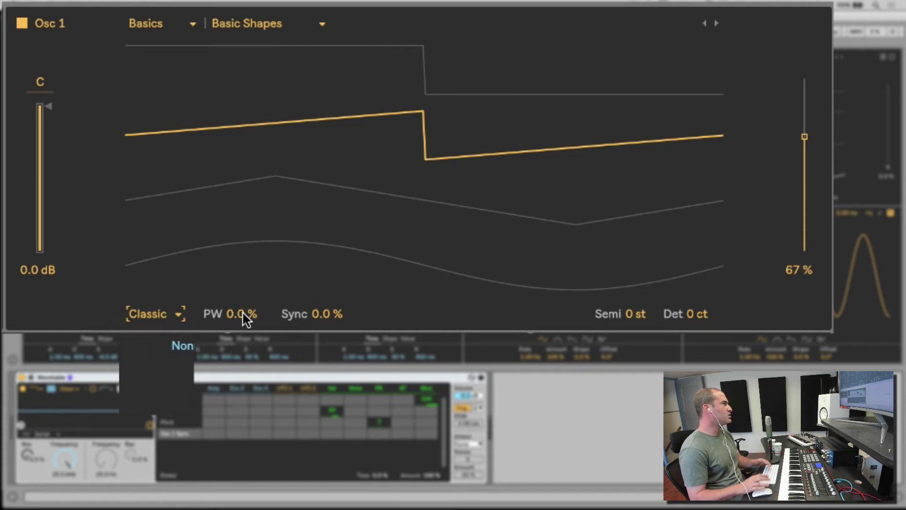
mouse_move(242, 312)
left_mouse_down()
mouse_move(242, 262)
mouse_move(242, 351)
mouse_move(243, 310)
left_mouse_up()
key("Delete")
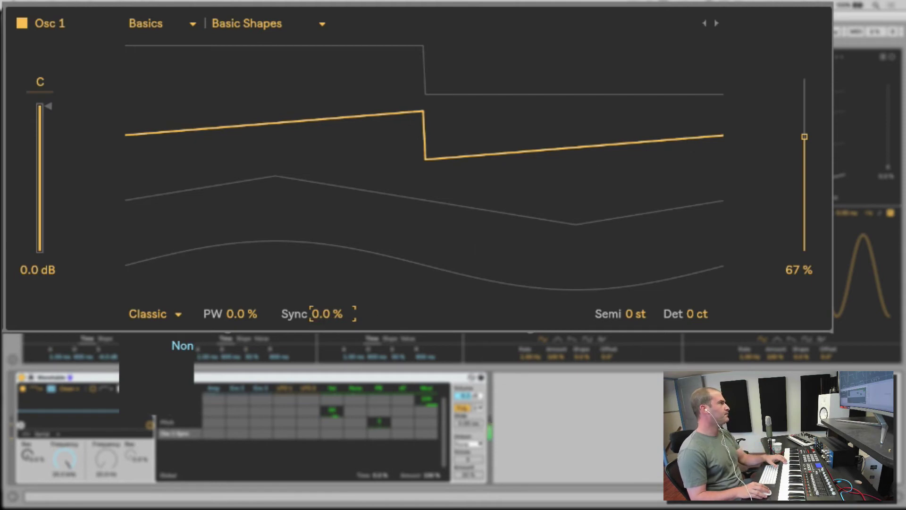
mouse_move(326, 313)
left_mouse_down()
mouse_move(325, 253)
mouse_move(326, 312)
left_mouse_up()
- Try the Modern effect's Warp and Fold on Osc 1, then set the effect to None
left_click(160, 315)
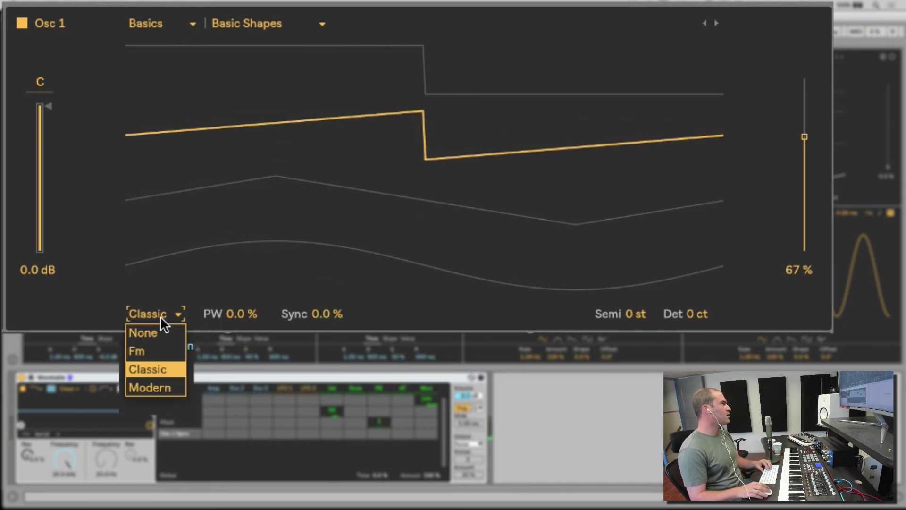
left_click(165, 388)
left_click_drag(244, 316, 244, 281)
key("Delete")
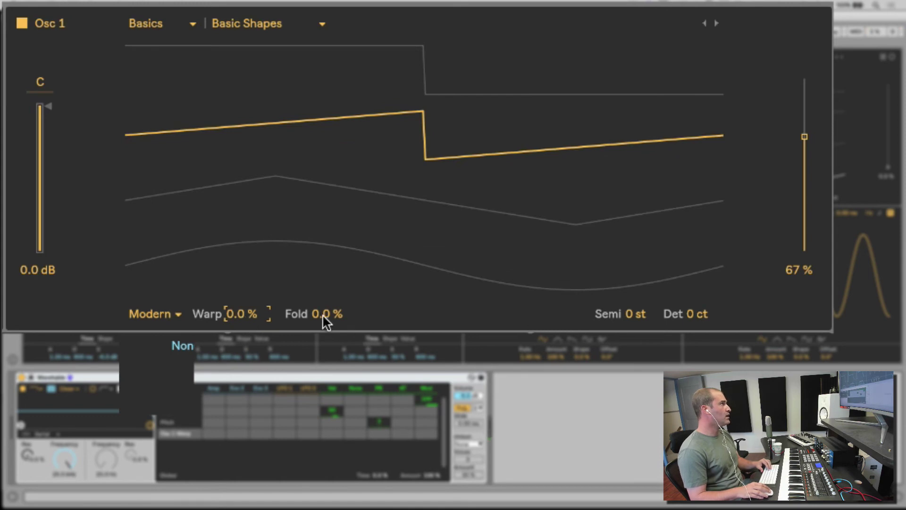
mouse_move(325, 322)
left_mouse_down()
mouse_move(321, 263)
mouse_move(321, 310)
left_mouse_up()
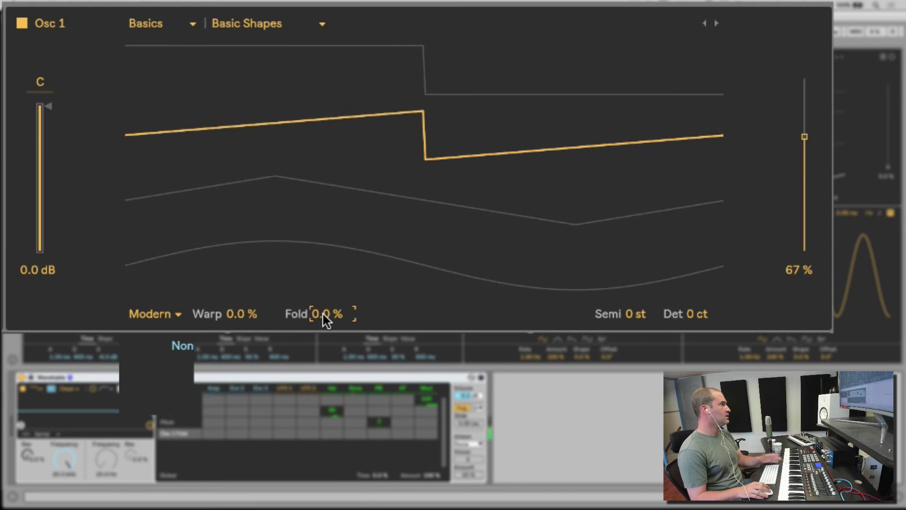
left_click(179, 315)
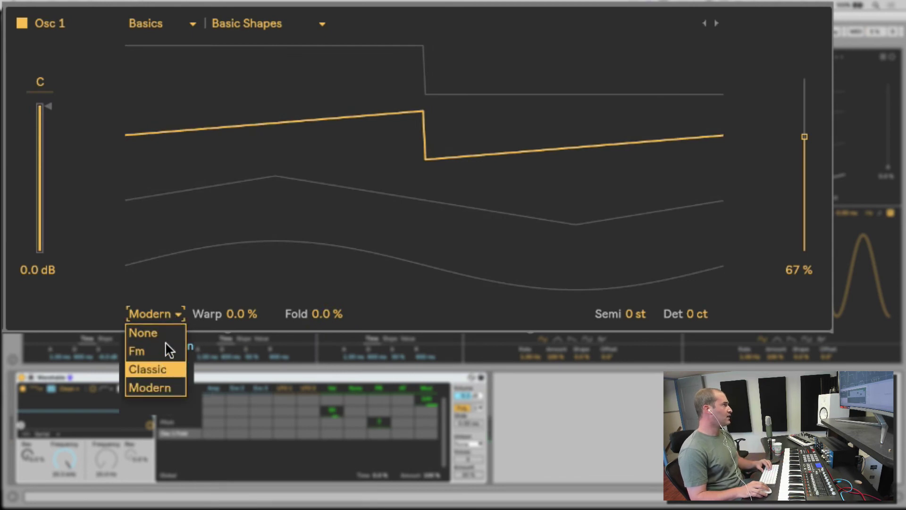
left_click(162, 336)
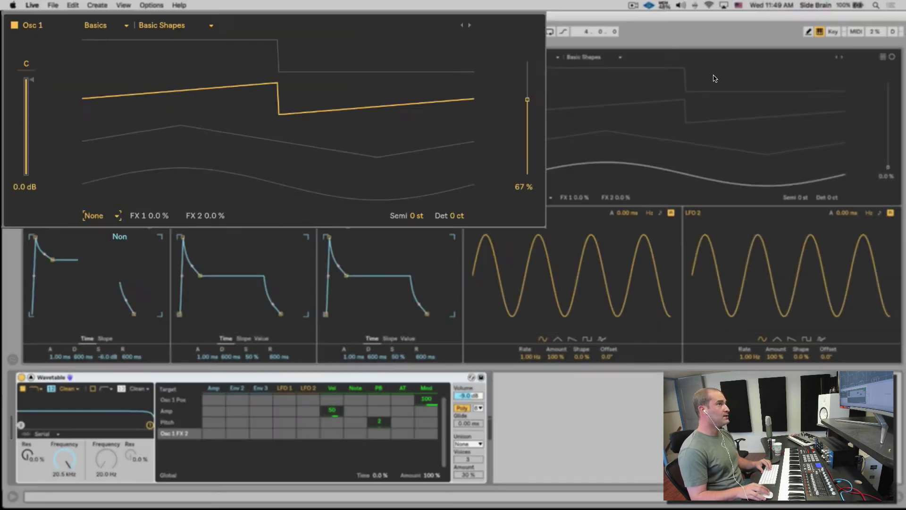
- Switch to the circular wavetable view and load Saw Dual 3 into Osc 1 at 40 %
left_click(891, 57)
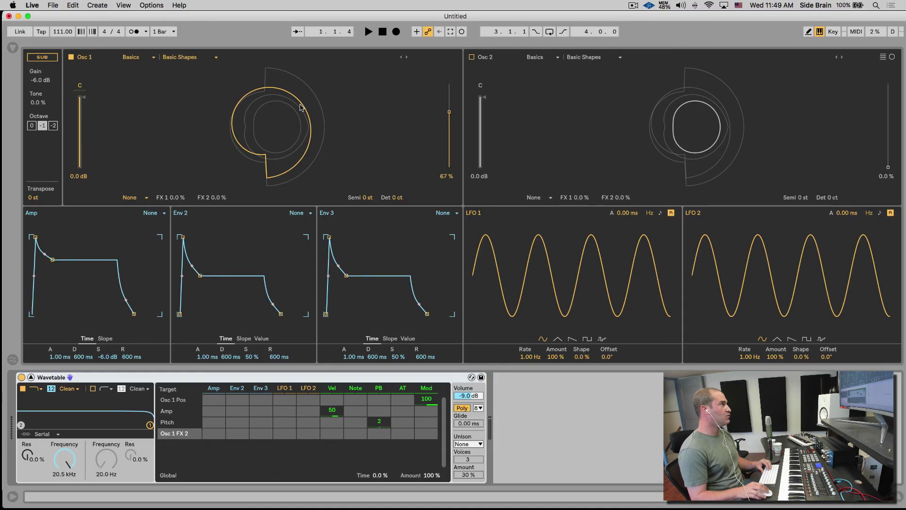
left_click(193, 58)
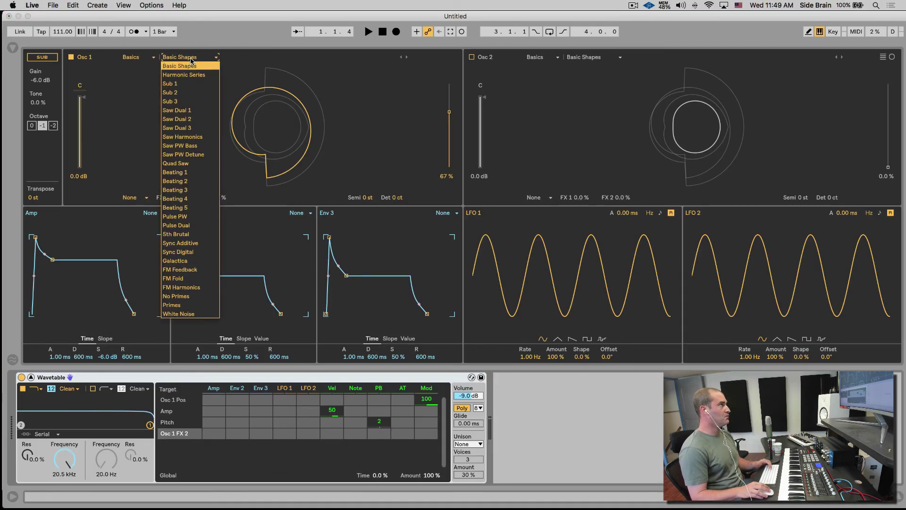
left_click(188, 128)
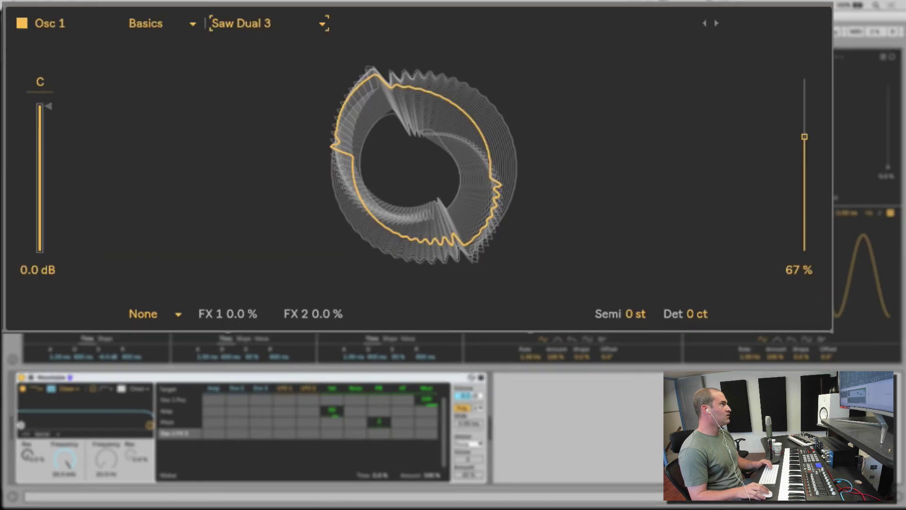
left_click_drag(804, 154, 805, 182)
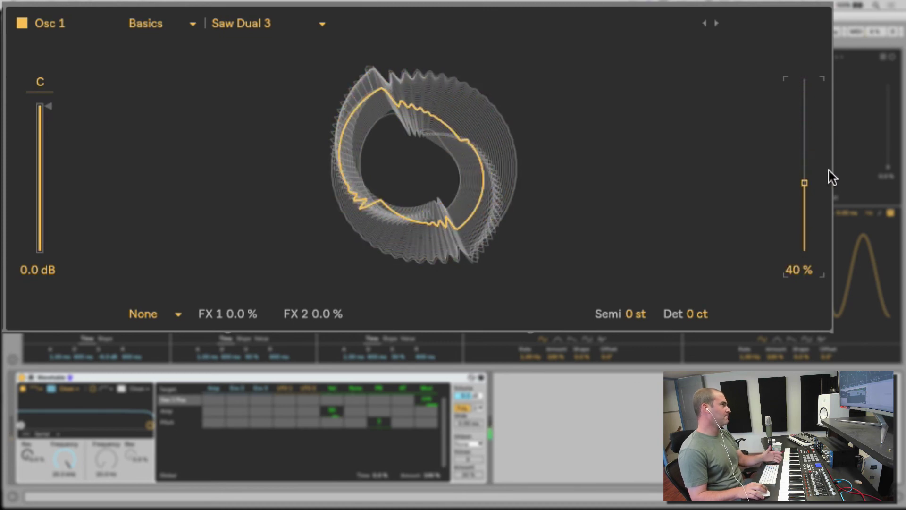
- Cycle the oscillator displays between flat and circular, ending circular, and toggle Osc 2's on switch
left_click(891, 58)
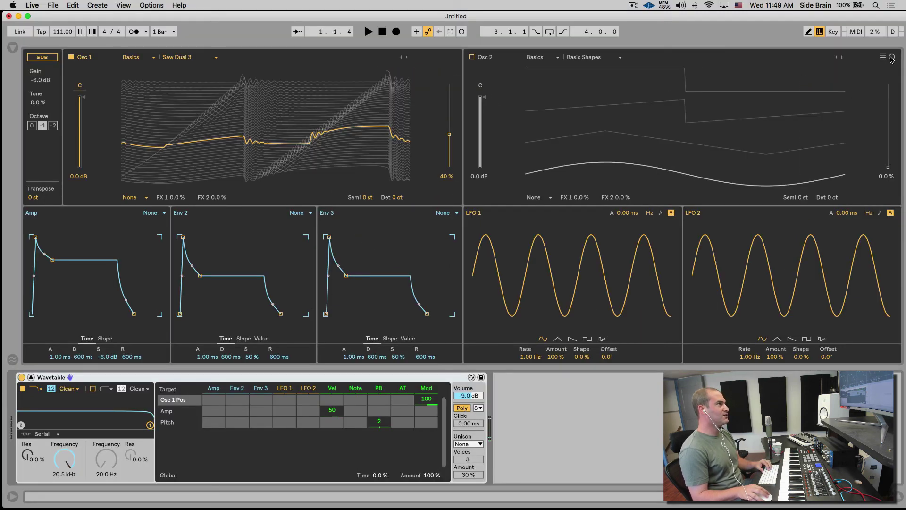
left_click(892, 58)
left_click(890, 57)
left_click(890, 57)
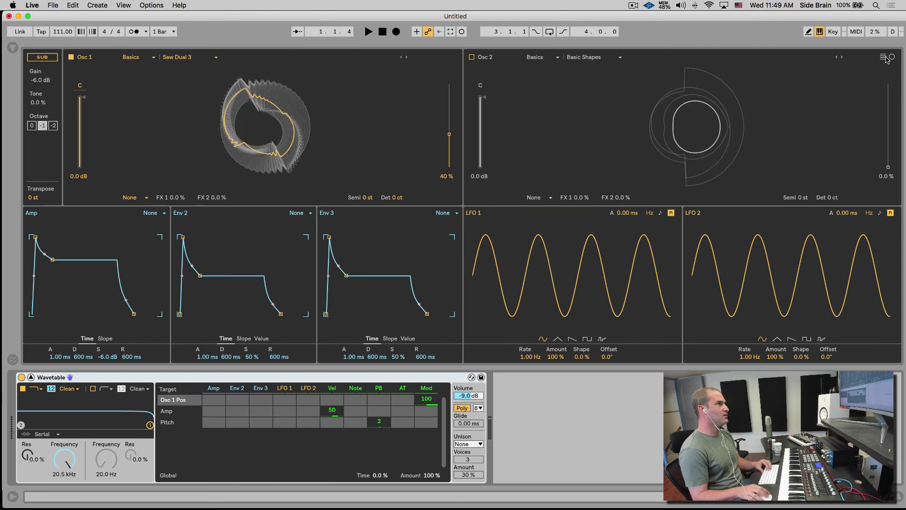
left_click(891, 57)
left_click(890, 57)
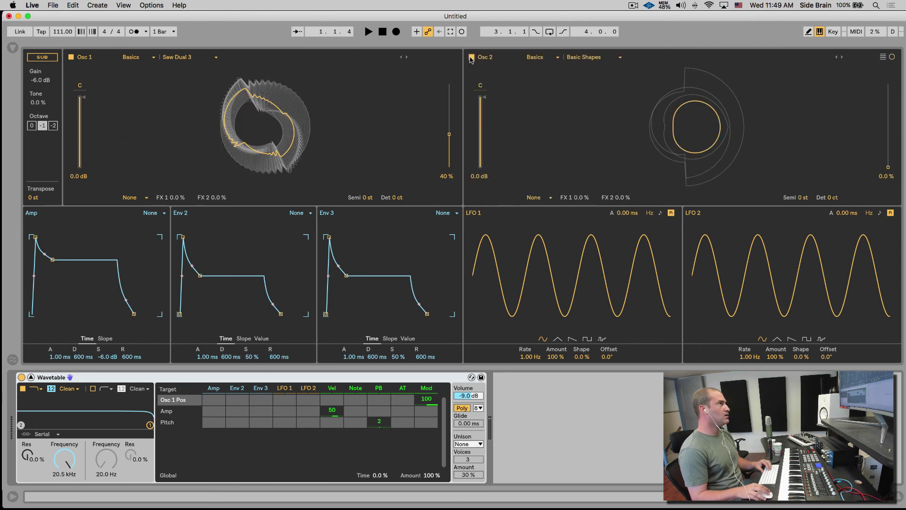
left_click(471, 57)
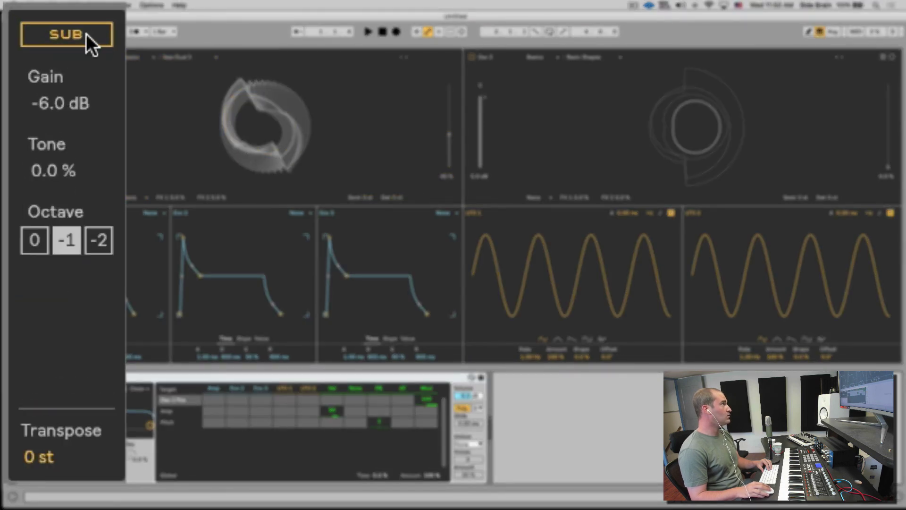
- Turn on the sub oscillator at -5.0 dB gain and set its octave to -1
left_click(79, 34)
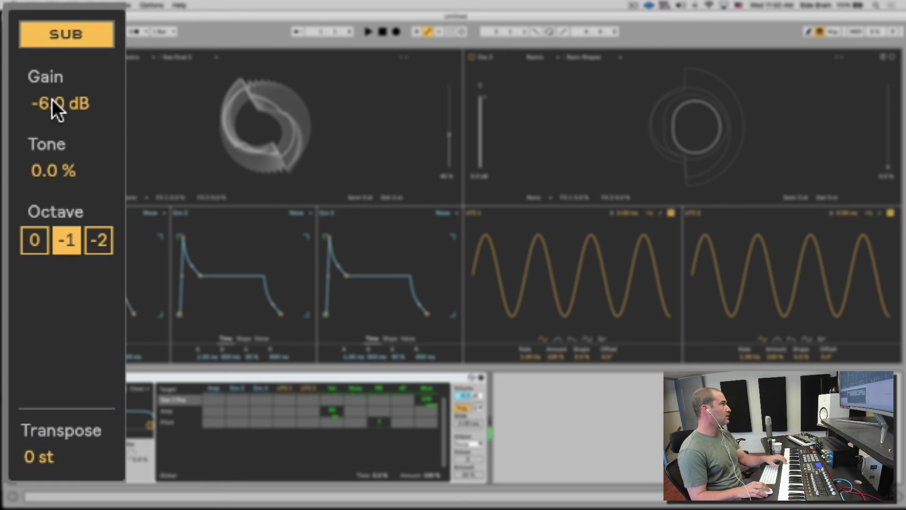
mouse_move(61, 100)
left_mouse_down()
mouse_move(61, 79)
mouse_move(61, 95)
left_mouse_up()
left_click(35, 241)
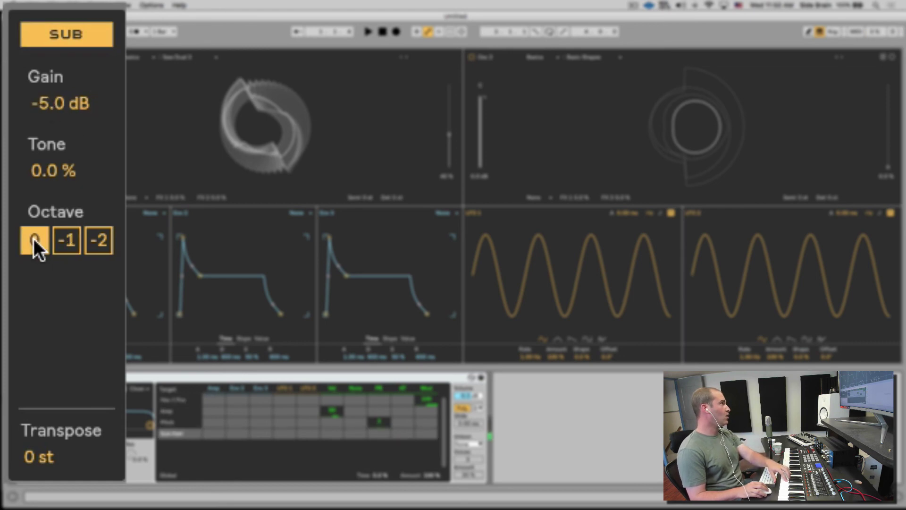
left_click(66, 241)
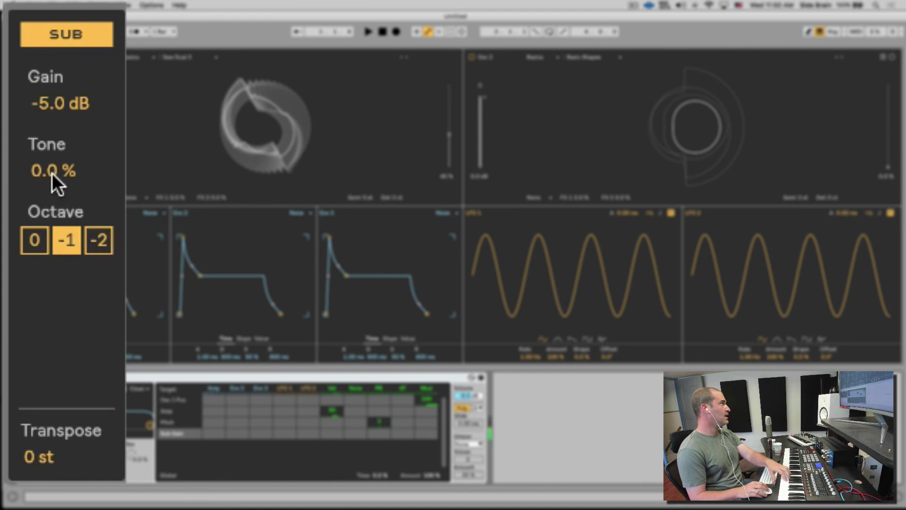
- Sweep the sub oscillator's Tone to 0.0 % and reset its Transpose to 0 st
left_click(57, 173)
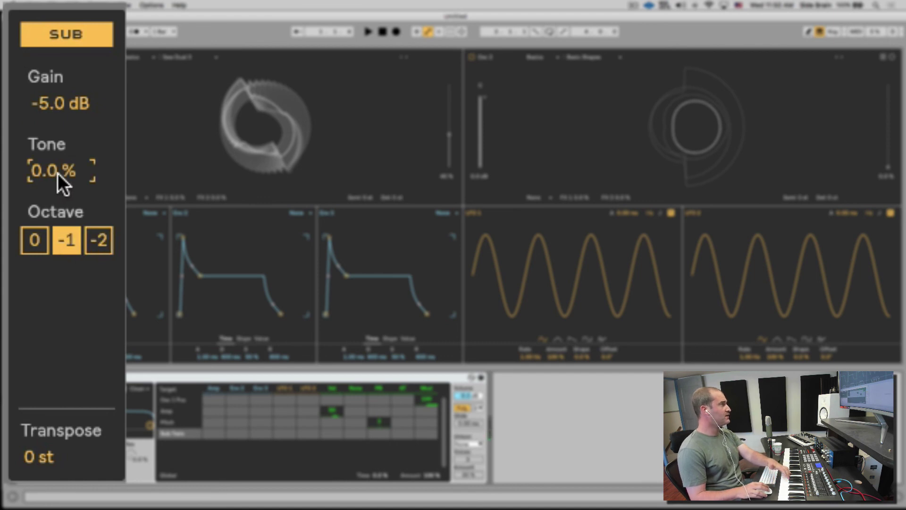
mouse_move(57, 174)
left_mouse_down()
mouse_move(61, 77)
mouse_move(61, 172)
mouse_move(78, 83)
mouse_move(67, 177)
left_mouse_up()
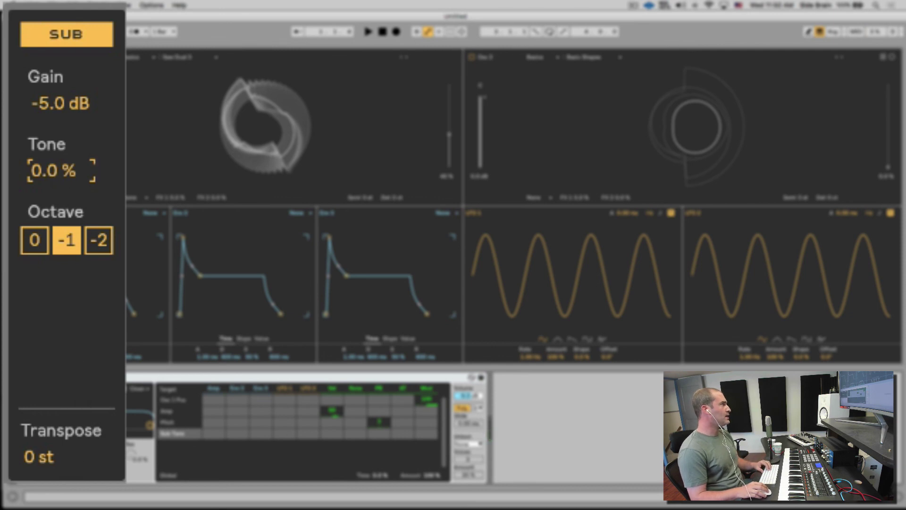
left_click(50, 457)
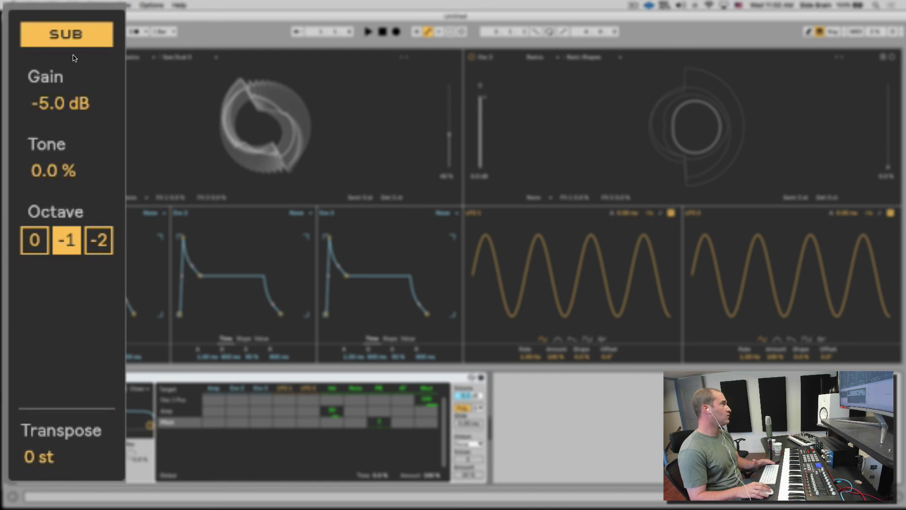
left_click(471, 57)
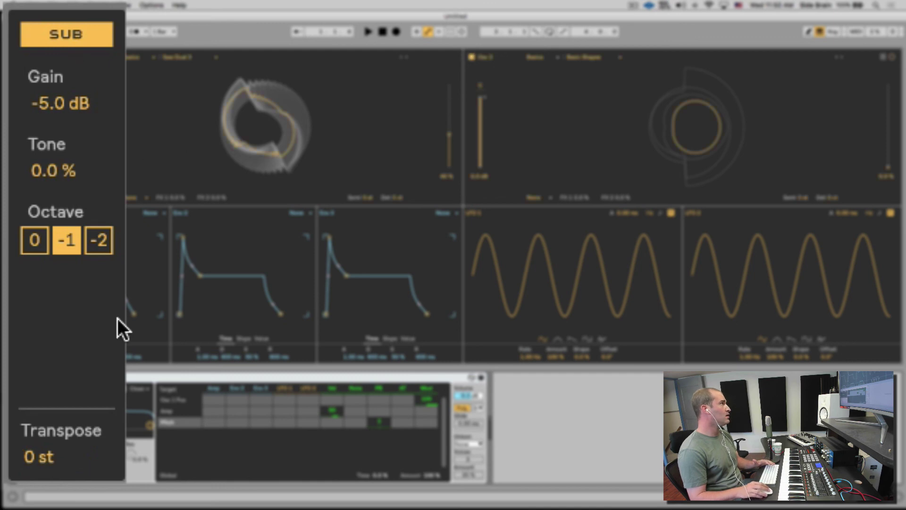
left_click(30, 460)
mouse_move(30, 462)
left_mouse_down()
mouse_move(34, 477)
mouse_move(35, 461)
left_mouse_up()
key("Delete")
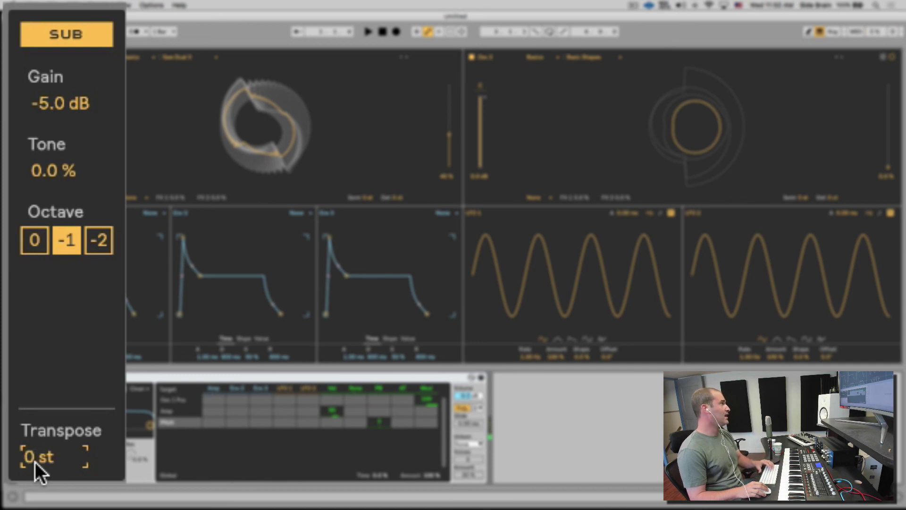